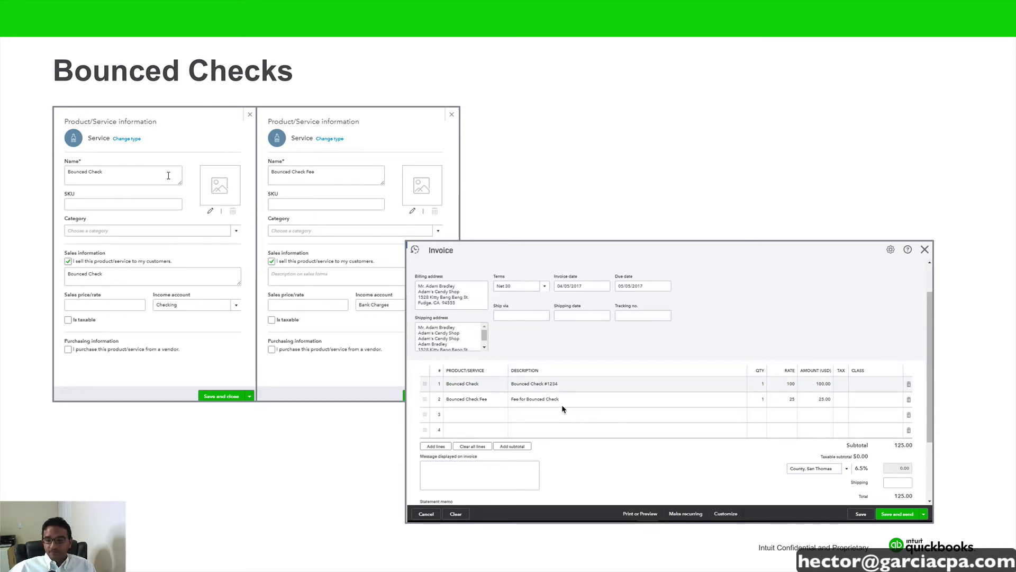
Leave the slideshow, switch to QuickBooks Online in Chrome, and open the Products and Services list.
key(Escape)
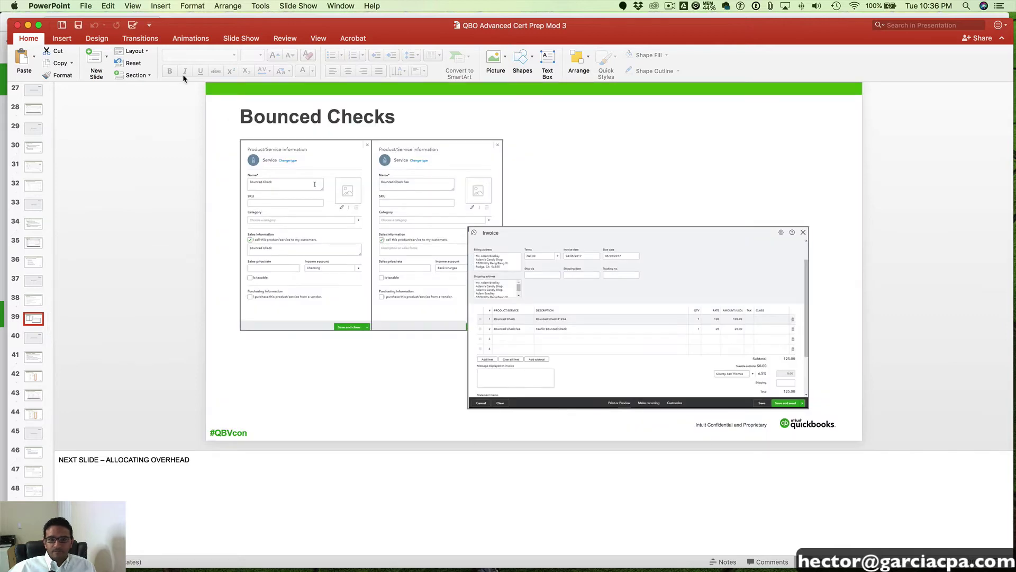
key(super+Tab)
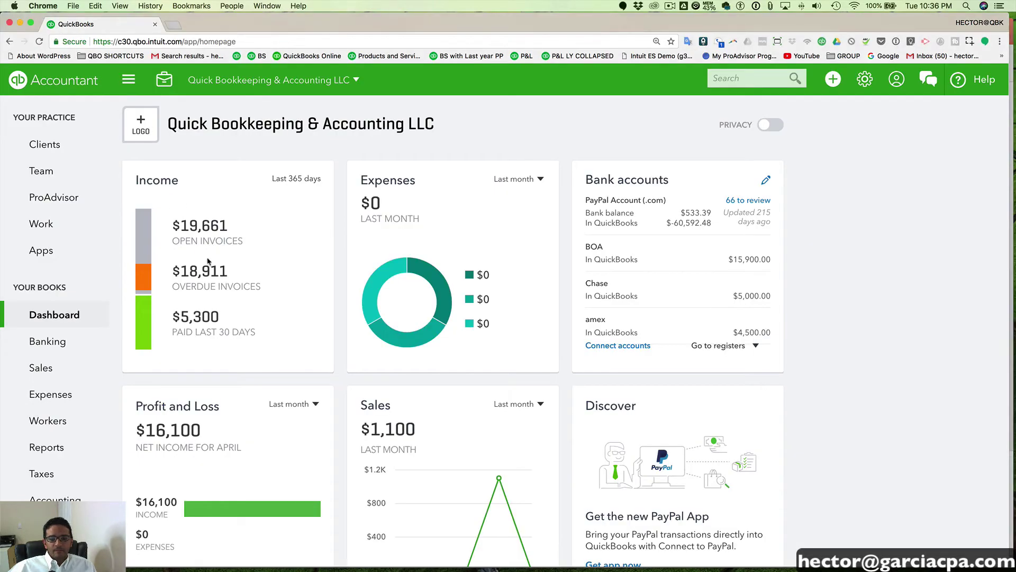
click(868, 79)
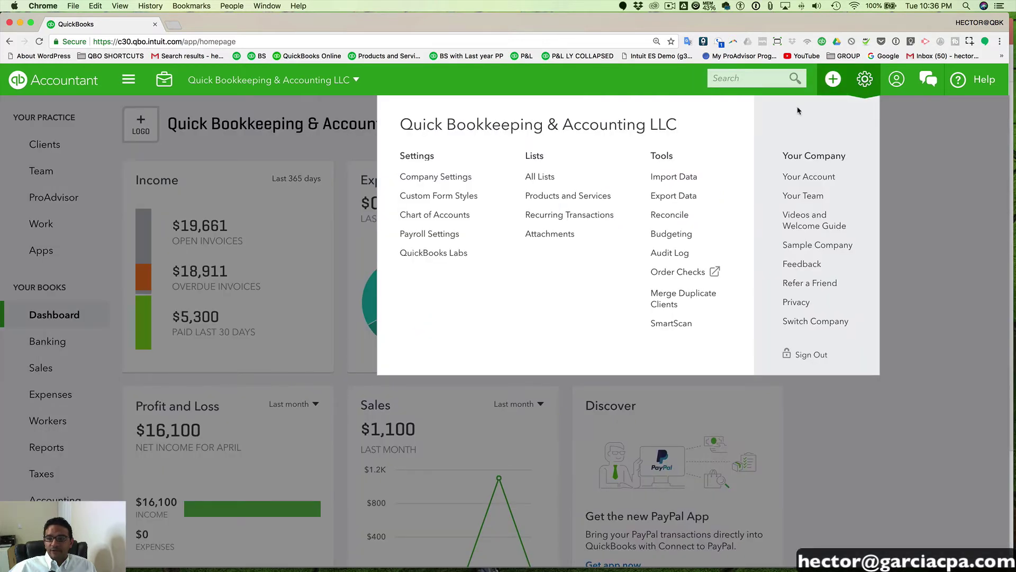
click(568, 197)
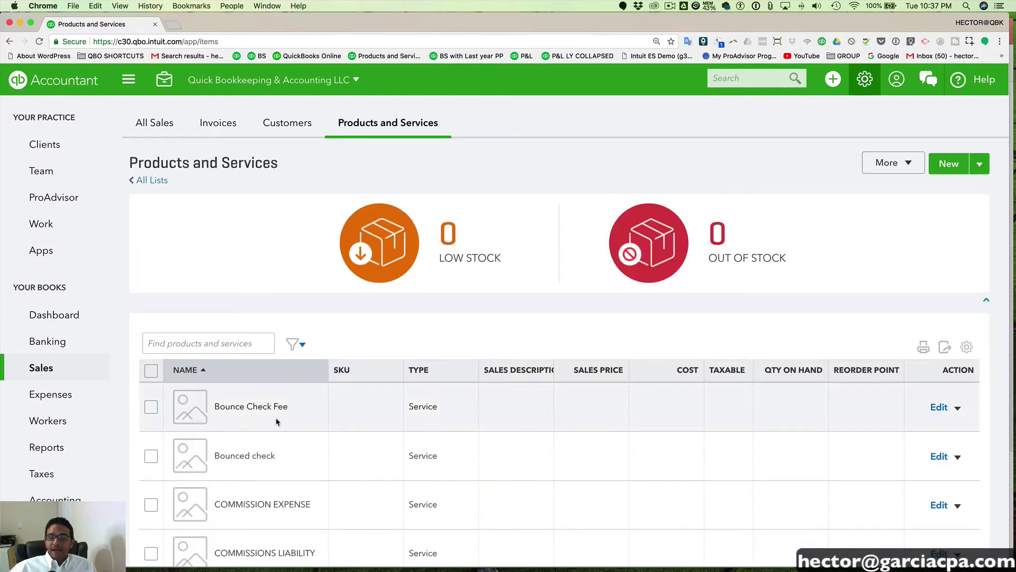
Open the Bounce Check Fee service, review its name and income account, then save and close it.
drag(216, 406, 289, 406)
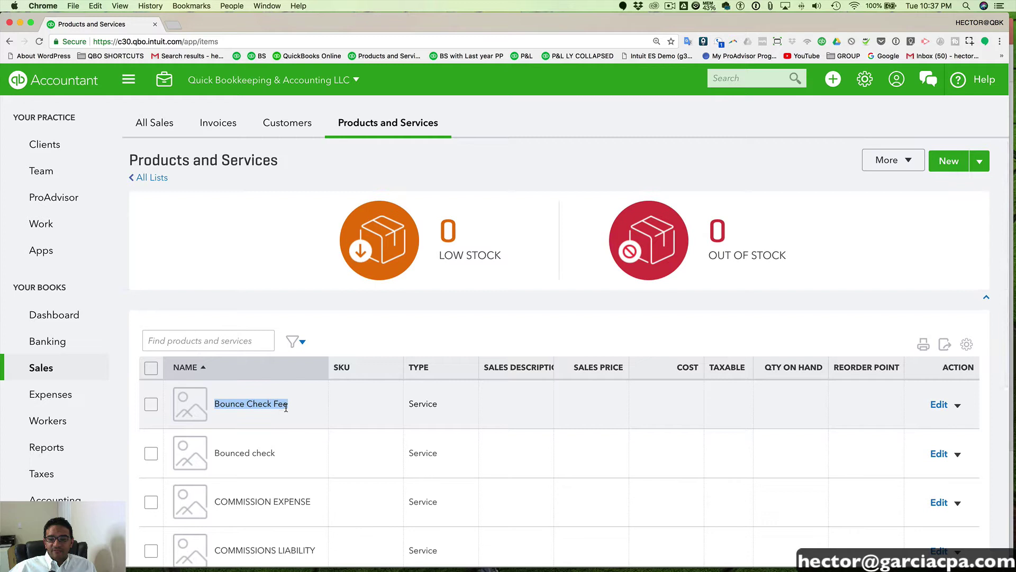
click(940, 406)
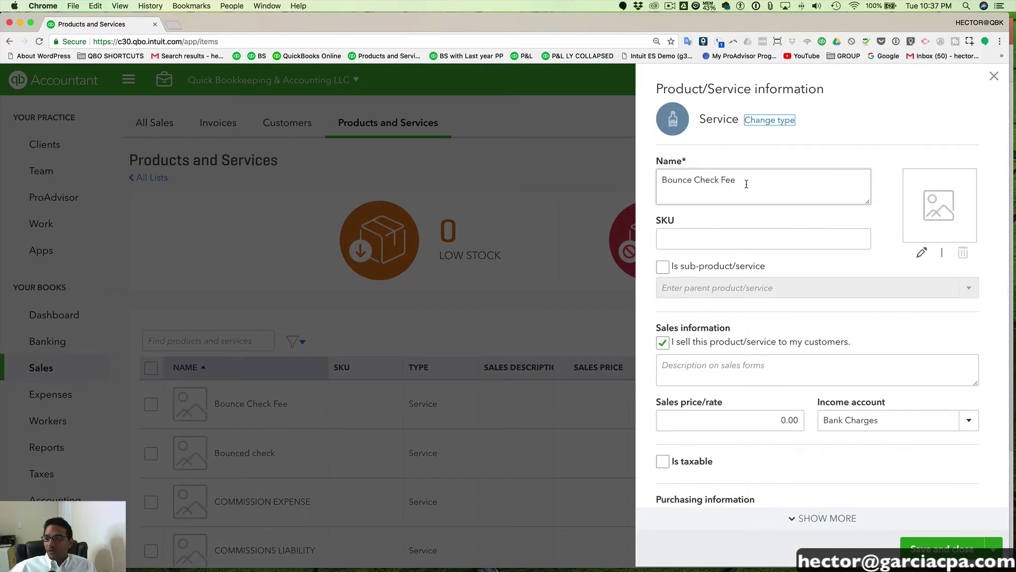
drag(755, 180, 650, 182)
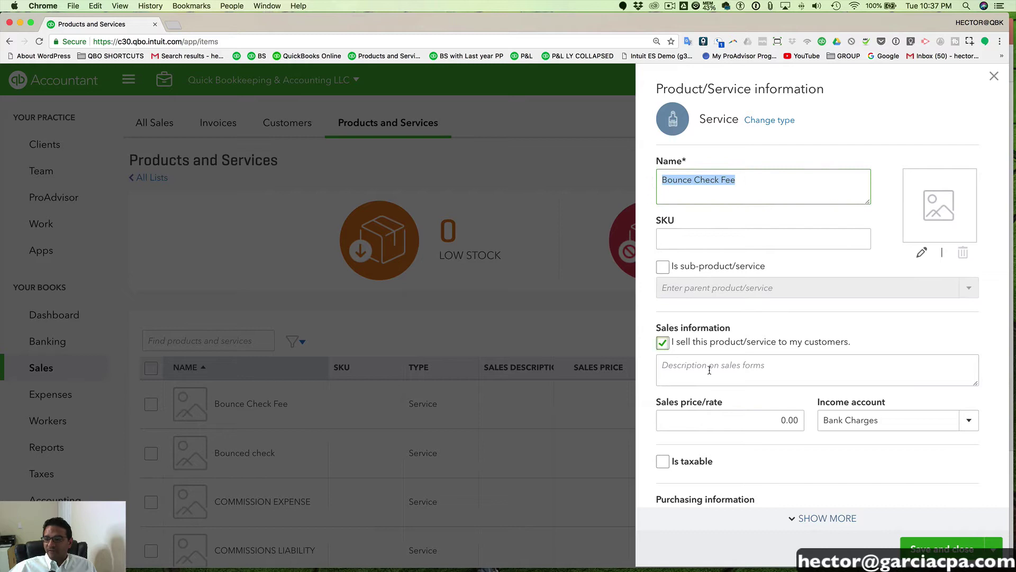
click(896, 420)
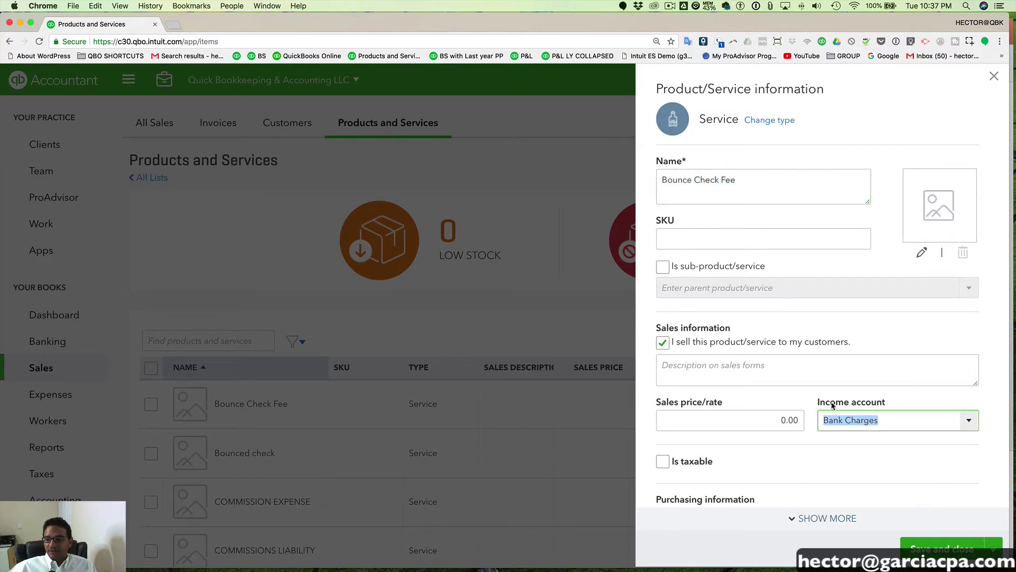
drag(820, 403, 887, 402)
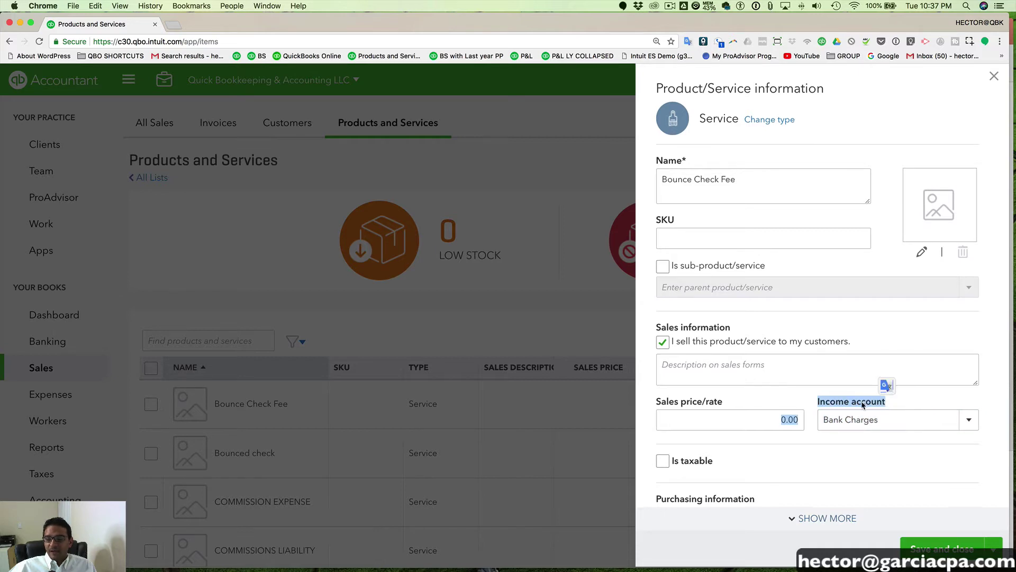
scroll(863, 405, down, 1)
click(887, 398)
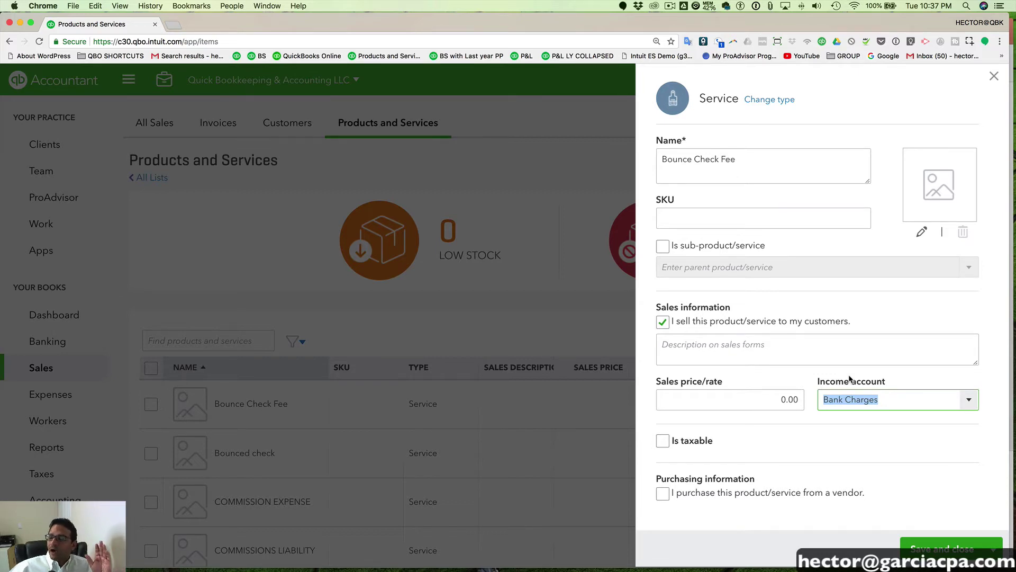
click(952, 553)
Edit the Bounced check service, choose the Chase bank account as its income account, and save it.
scroll(264, 228, up, 2)
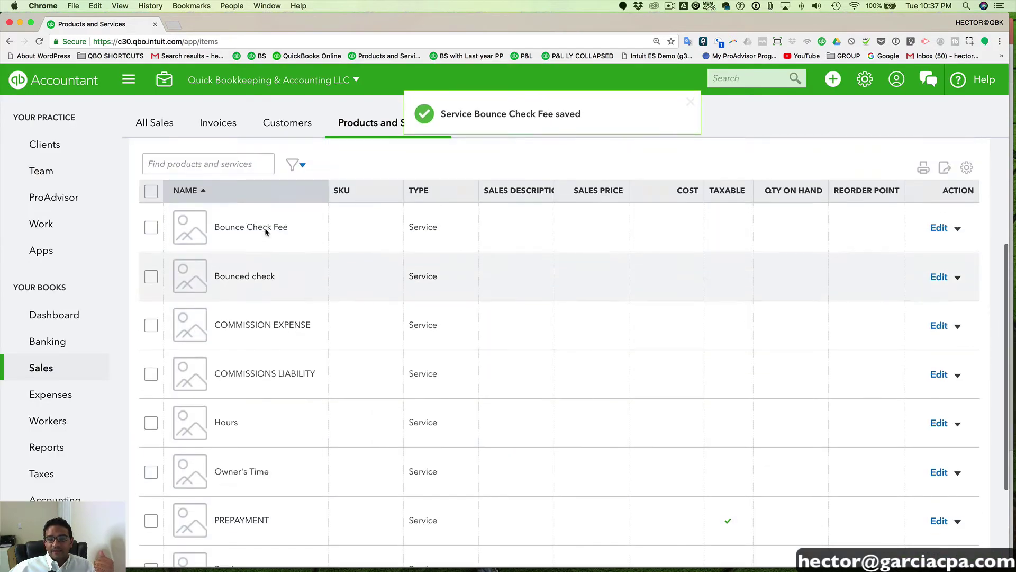
scroll(265, 228, up, 3)
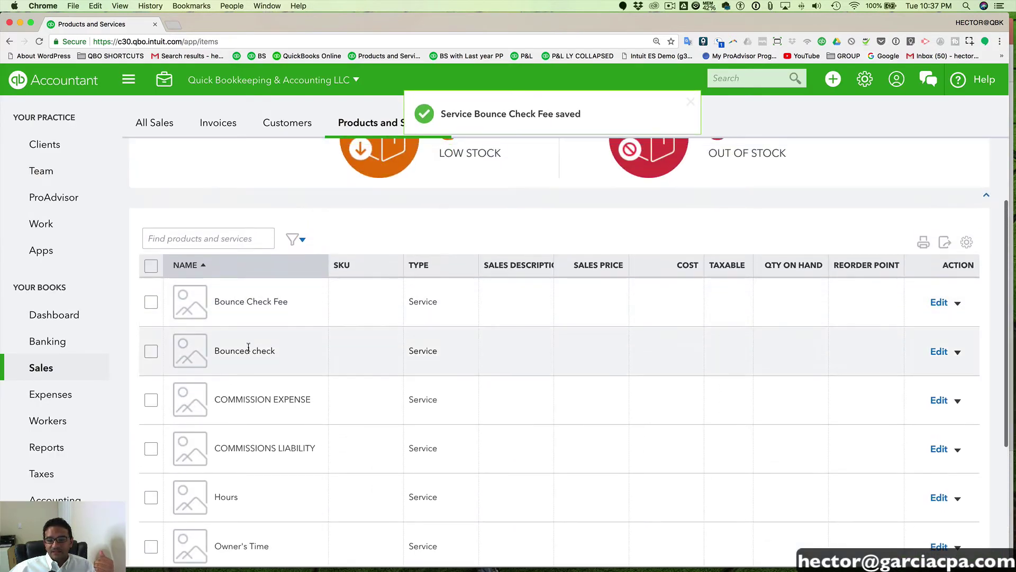
click(939, 351)
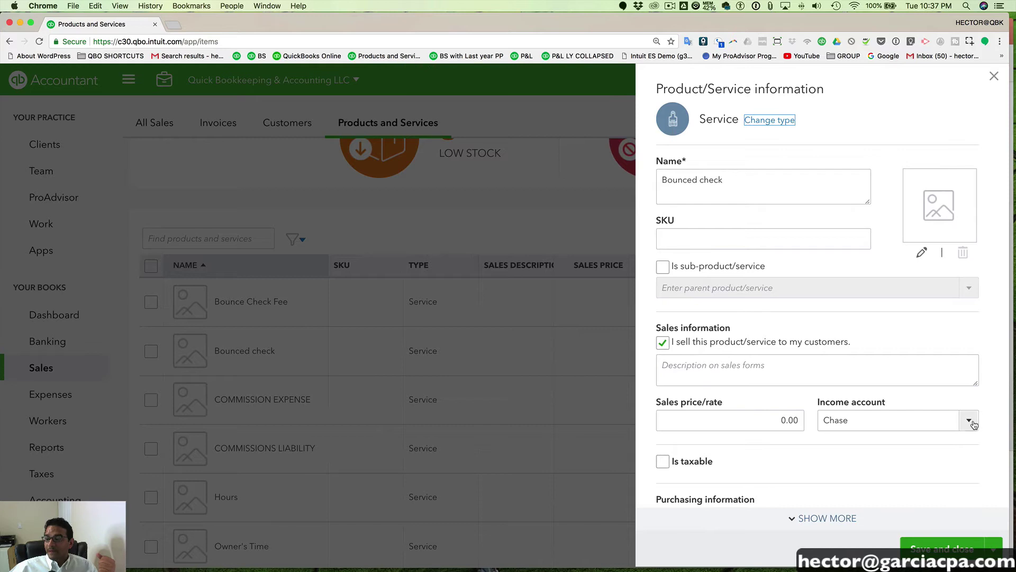
click(969, 421)
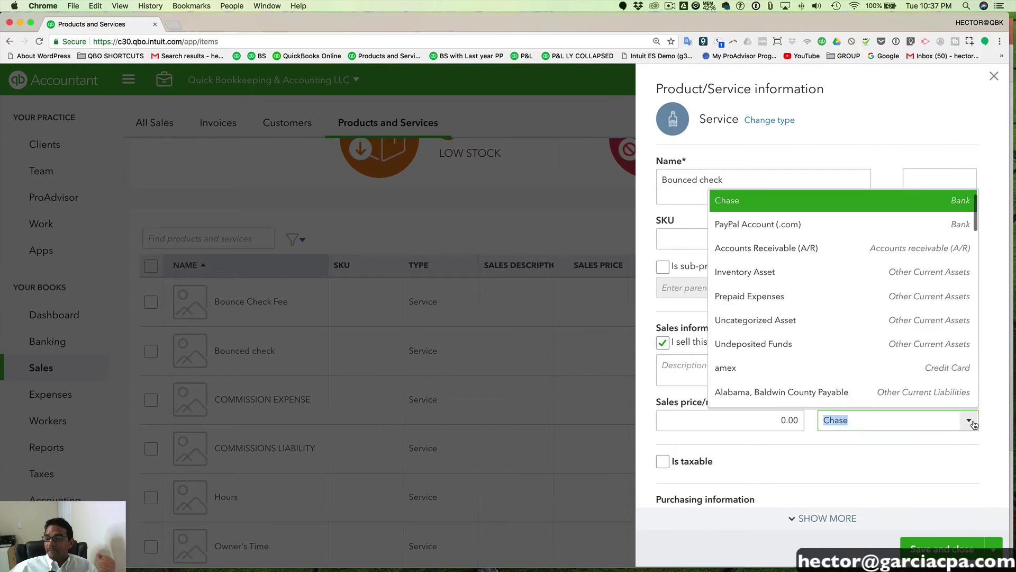
click(747, 205)
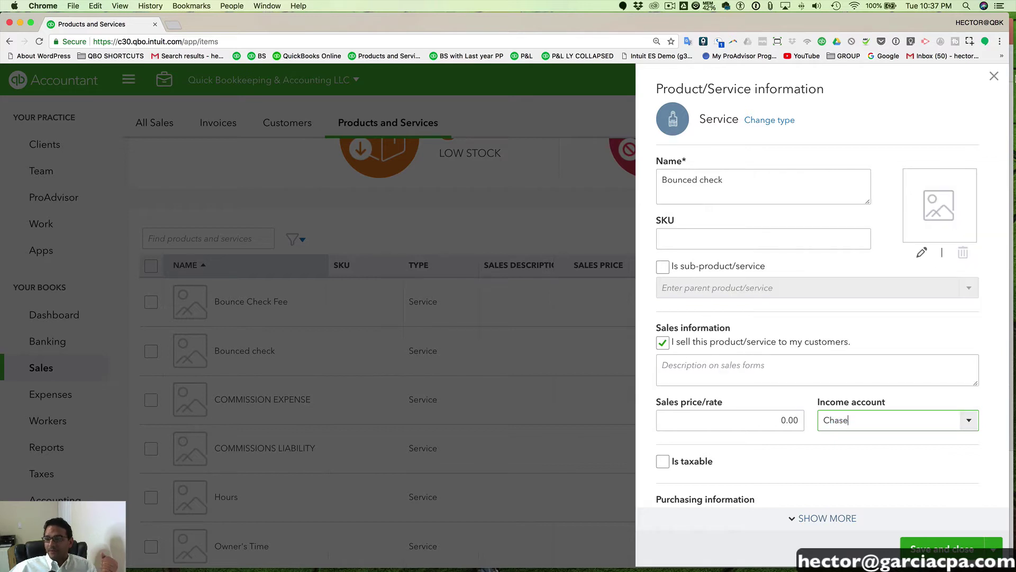
click(942, 548)
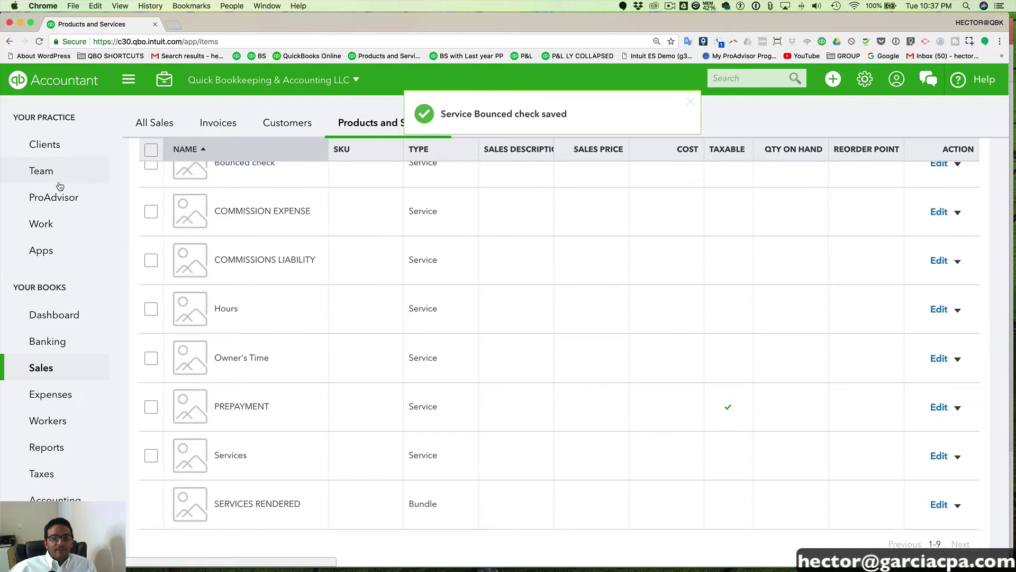
Go to the bank register from Banking and switch it to the Chase account.
click(53, 341)
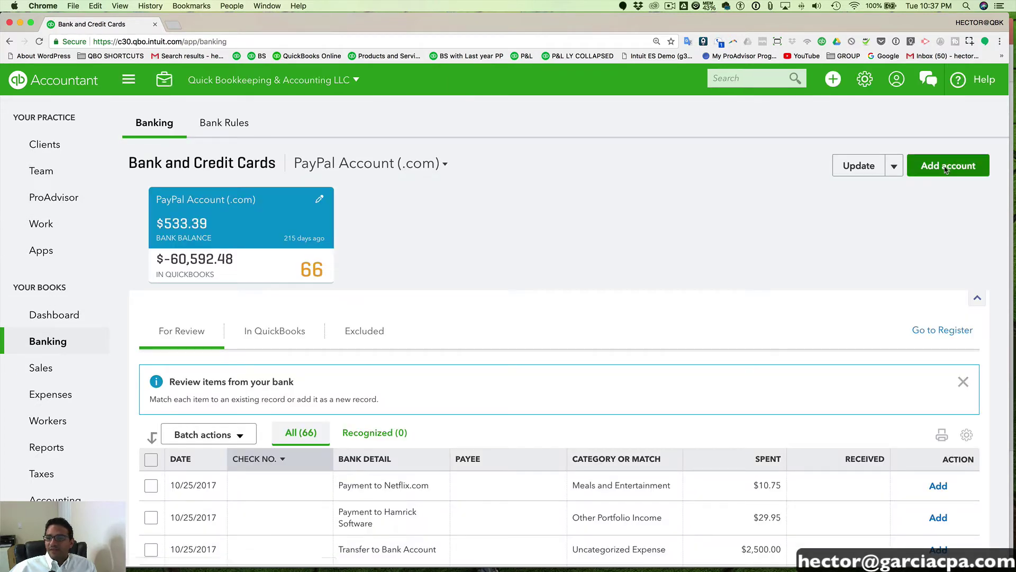
click(943, 330)
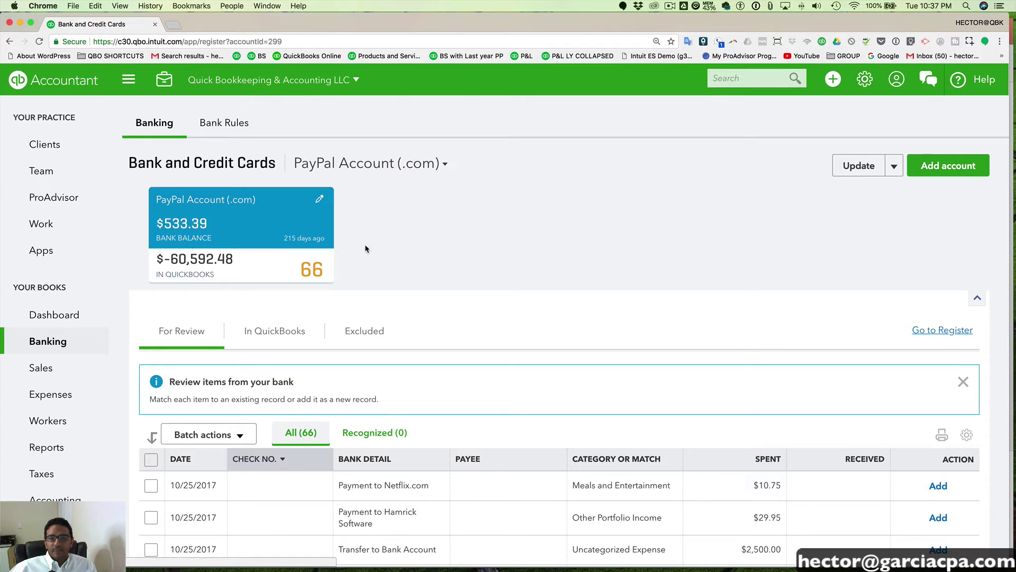
click(296, 133)
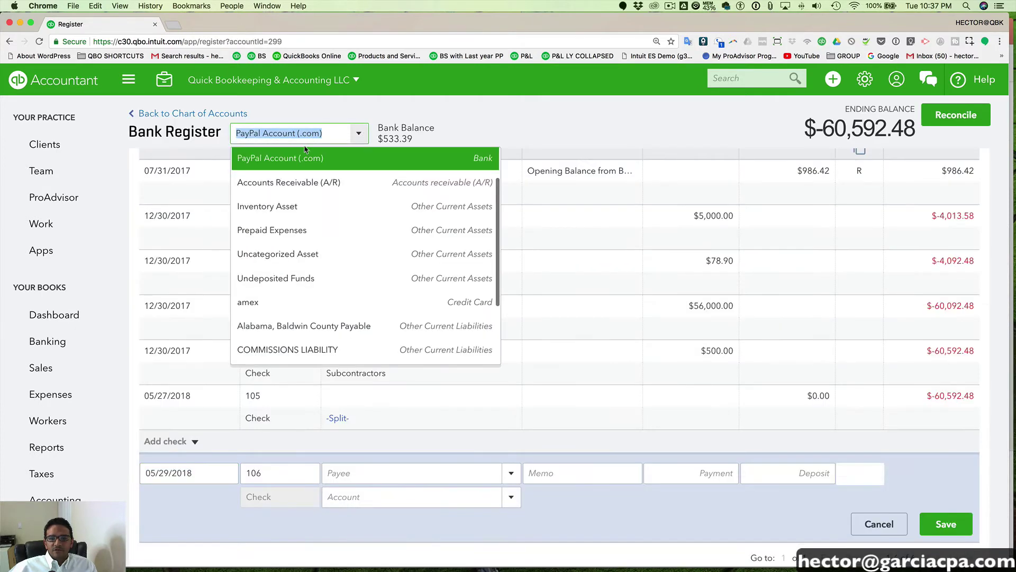
scroll(293, 195, up, 2)
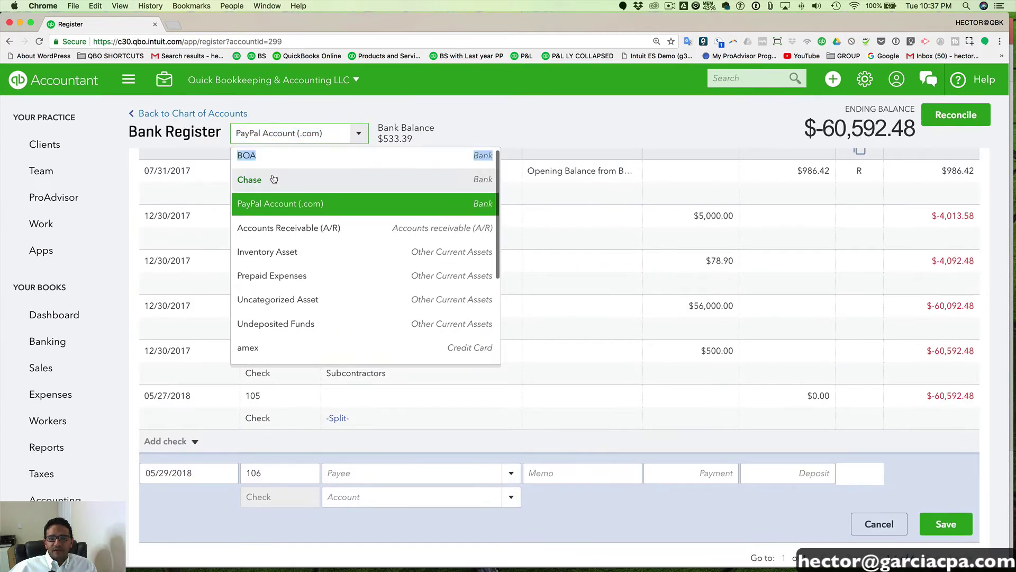
click(275, 177)
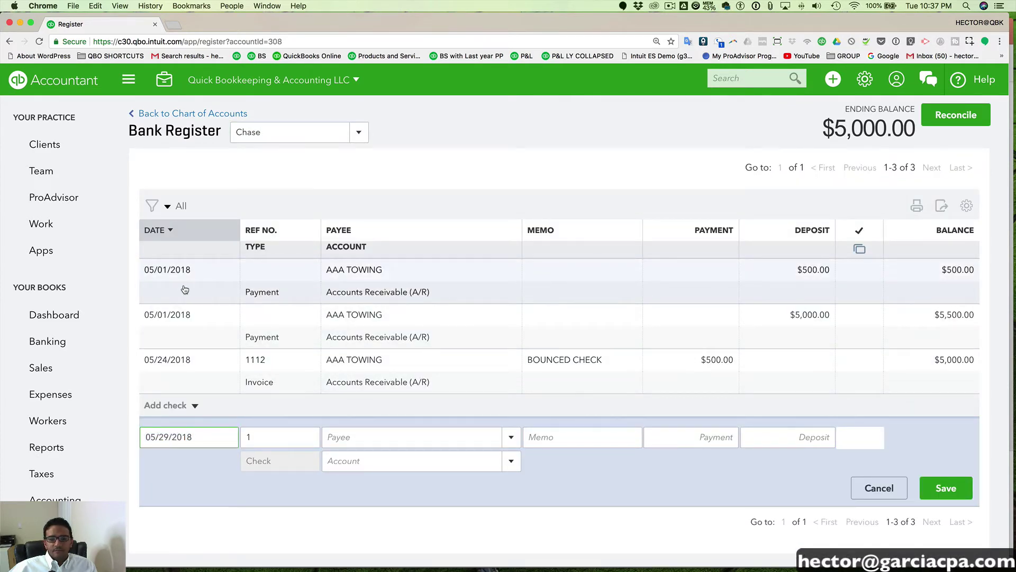
Delete the $500 and $5,000 AAA TOWING payments dated 05/01/2018 from the Chase register.
click(191, 290)
click(743, 332)
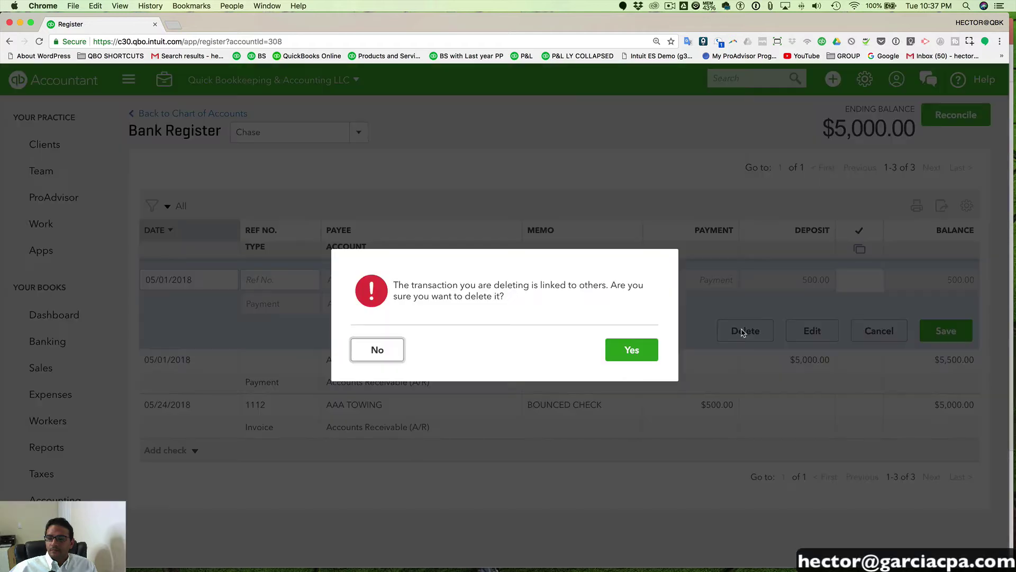
click(617, 349)
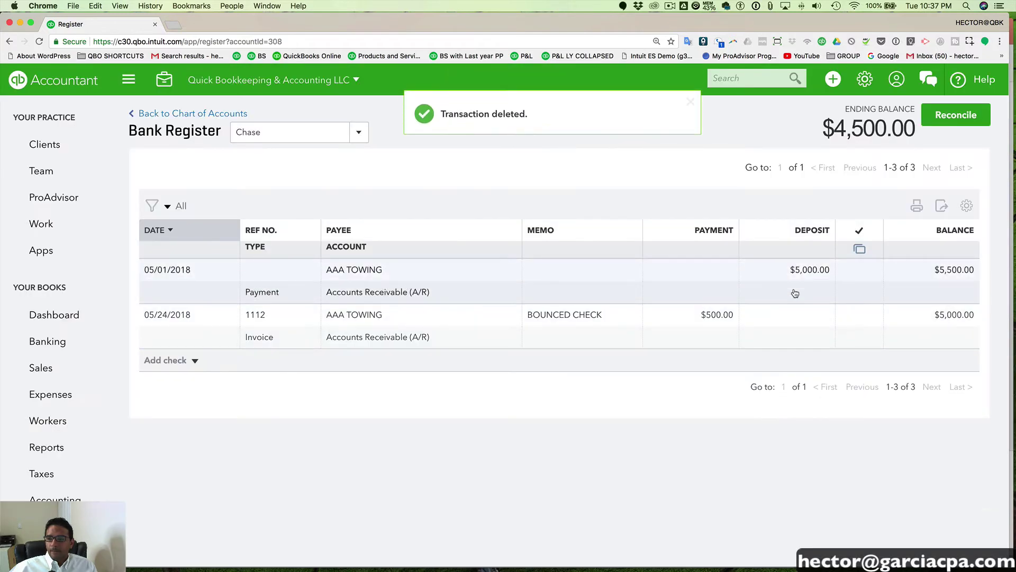
click(794, 291)
click(746, 331)
click(626, 348)
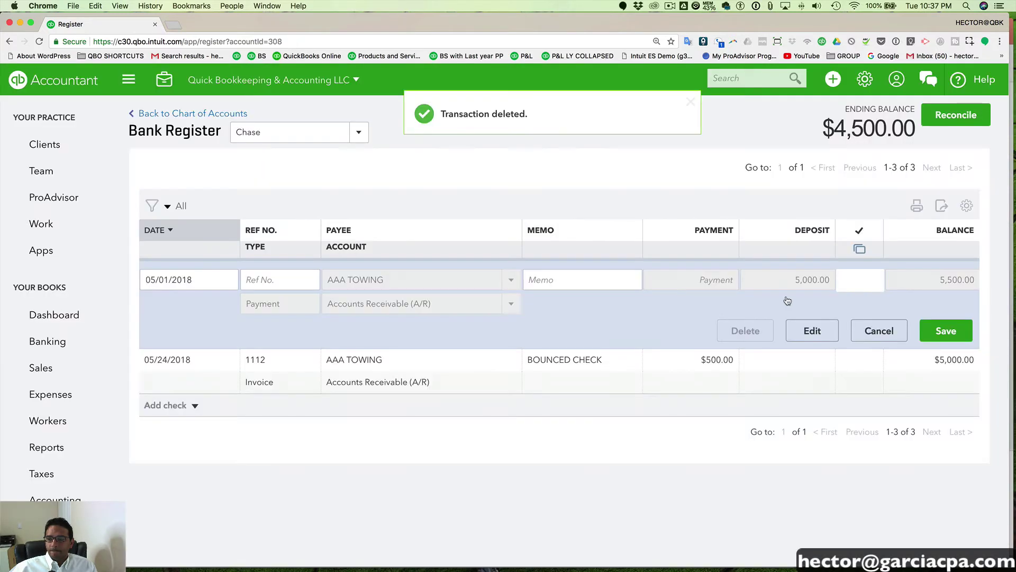
Delete the AAA TOWING bounced-check invoice dated 05/24/2018 from the Chase register.
click(790, 305)
click(745, 331)
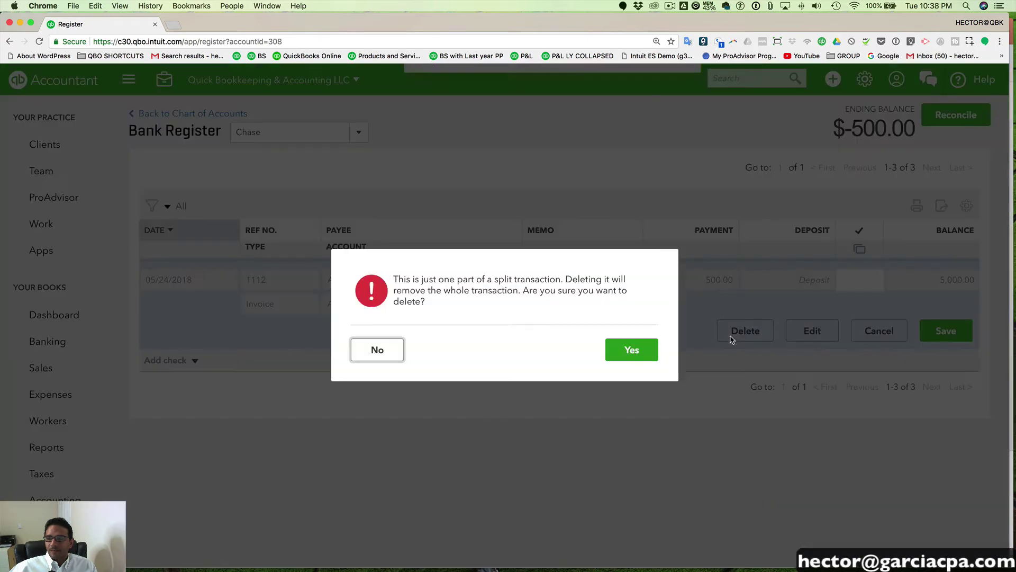
click(608, 350)
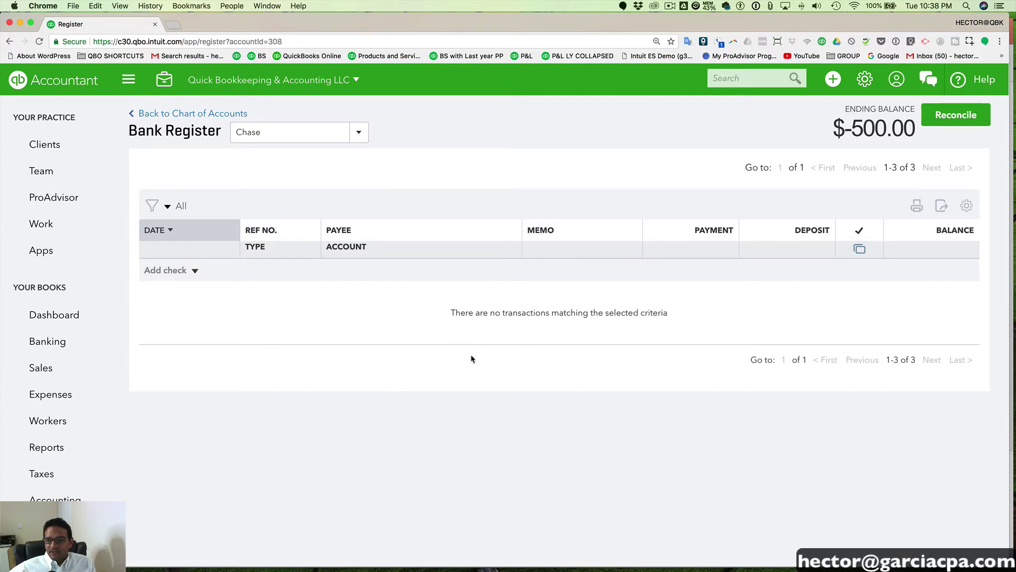
Create a new invoice for customer AAA TOWING with Hours as the service on the first line.
click(834, 79)
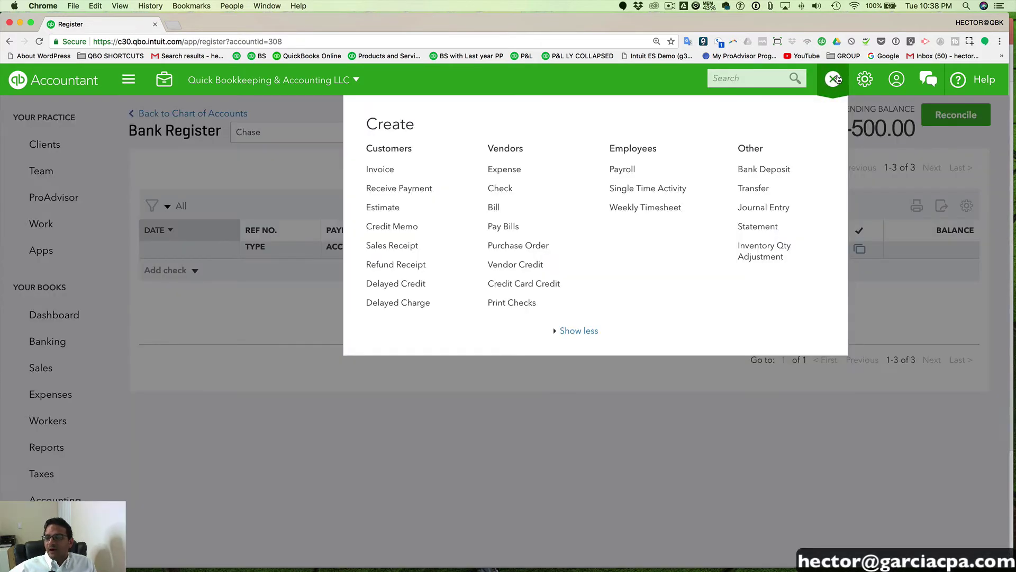
click(380, 169)
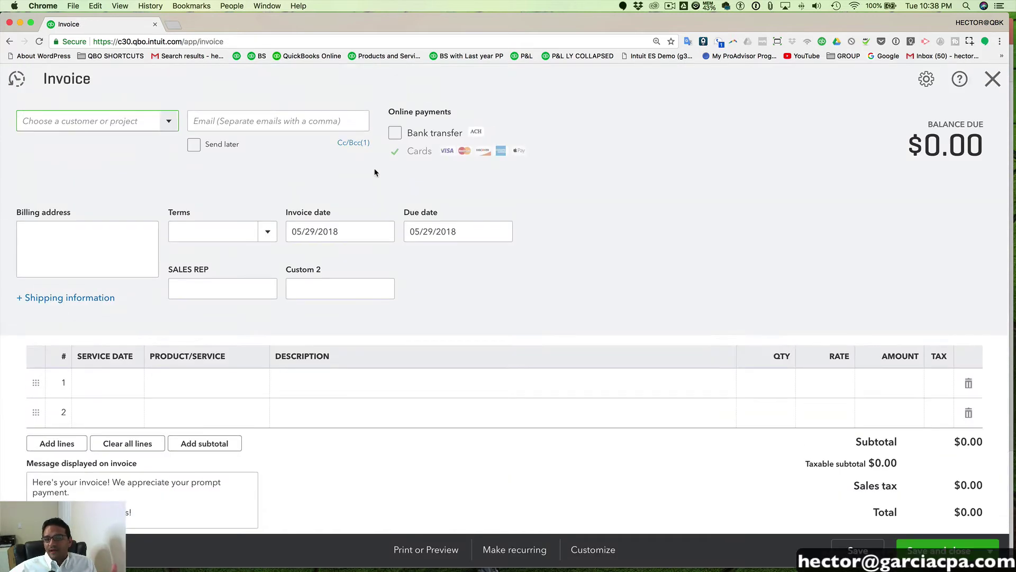
click(170, 121)
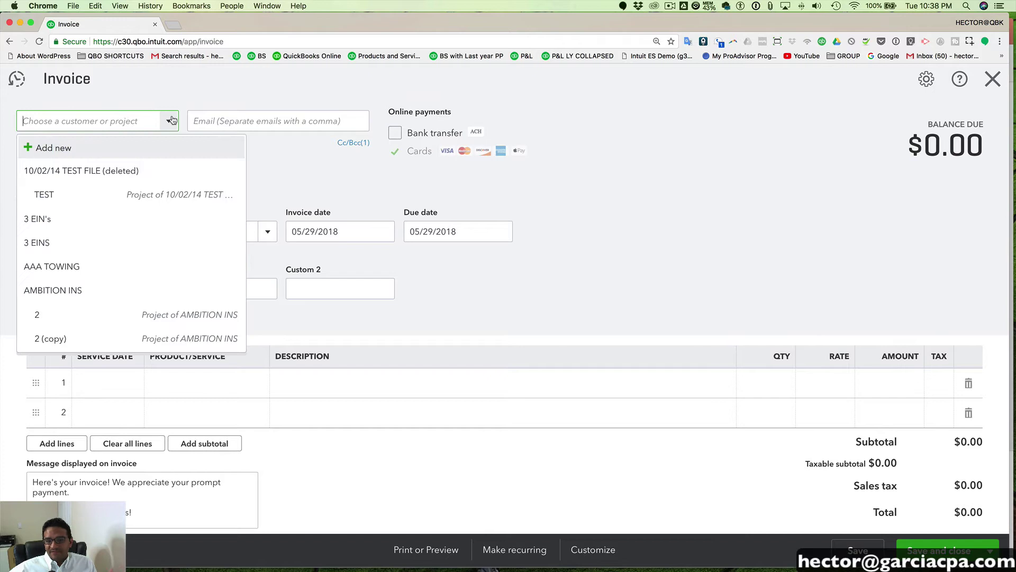
click(72, 257)
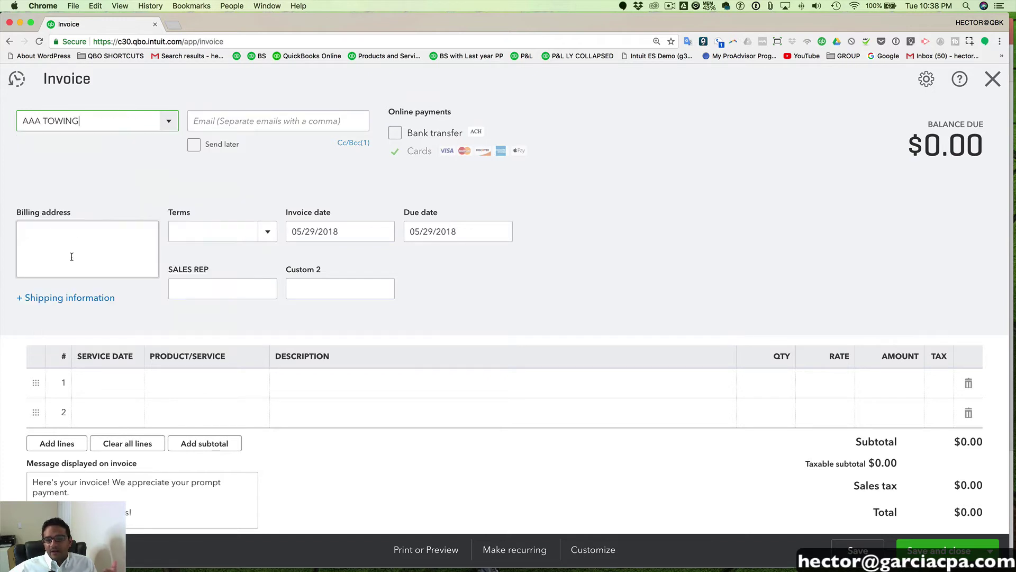
click(228, 383)
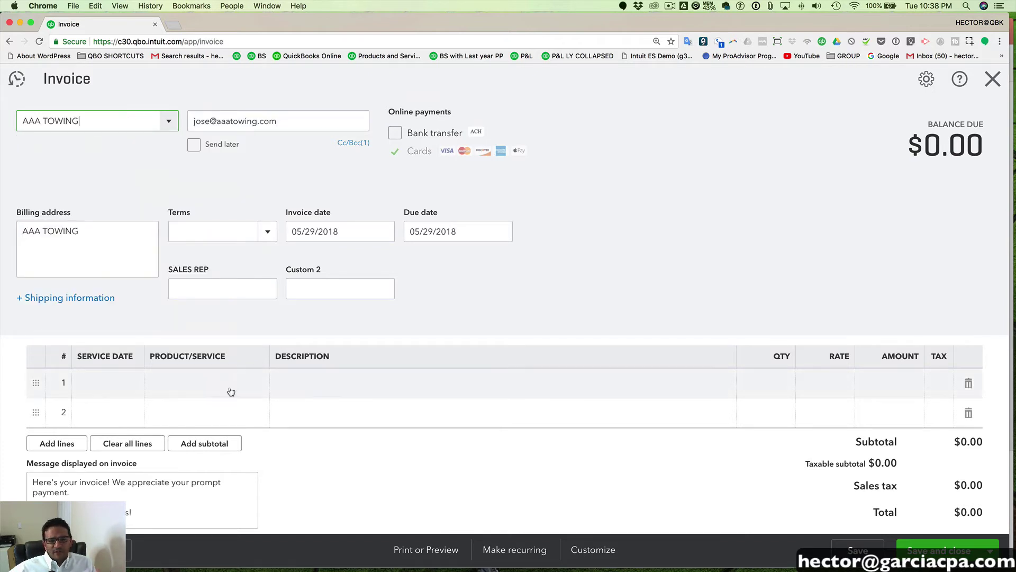
click(257, 382)
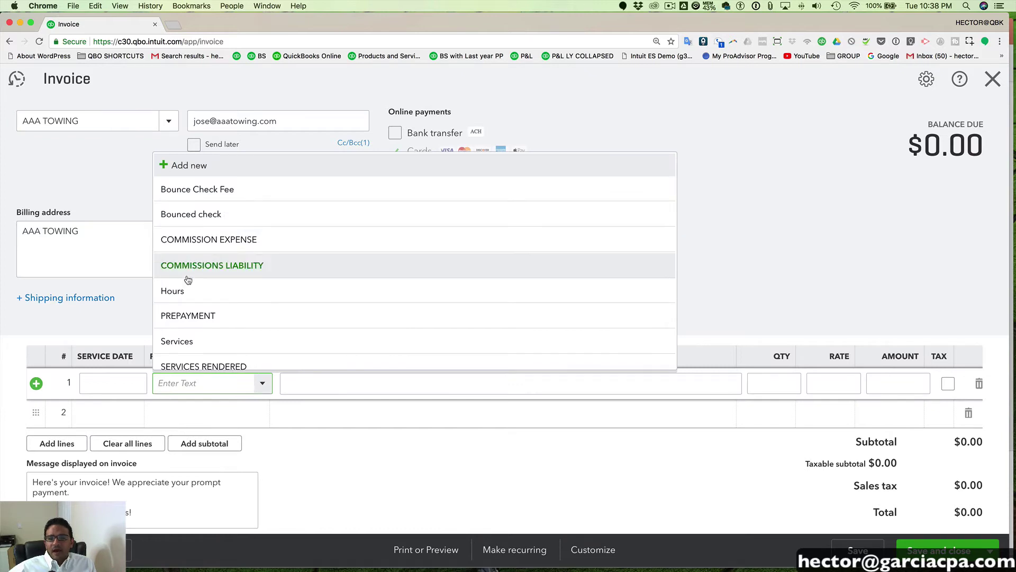
click(198, 292)
Date the AAA TOWING invoice 05/01/2018, set the Hours rate to 750, and save and close it.
click(384, 232)
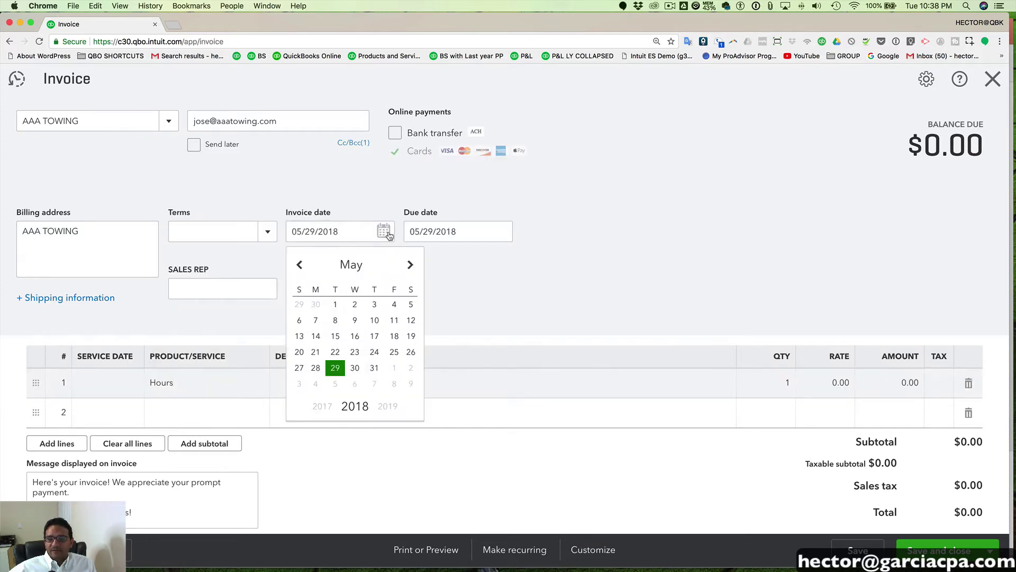
click(336, 306)
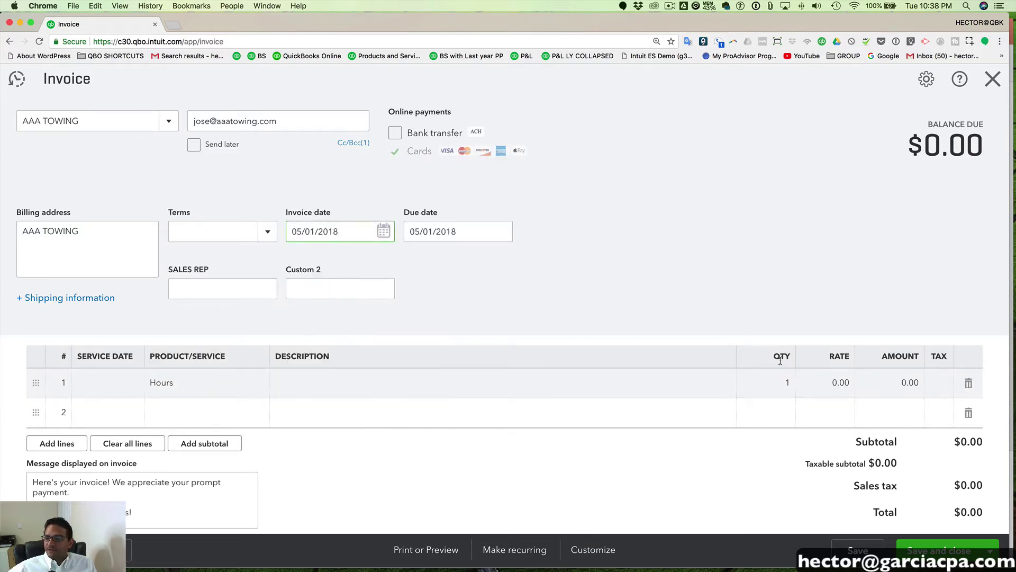
click(830, 382)
text(7)
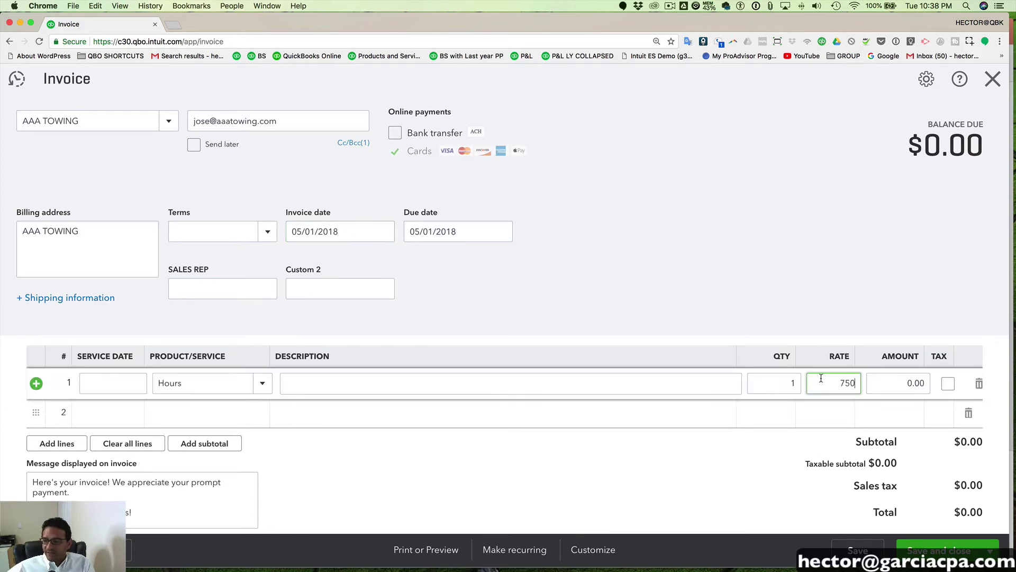
text(50)
key(Tab)
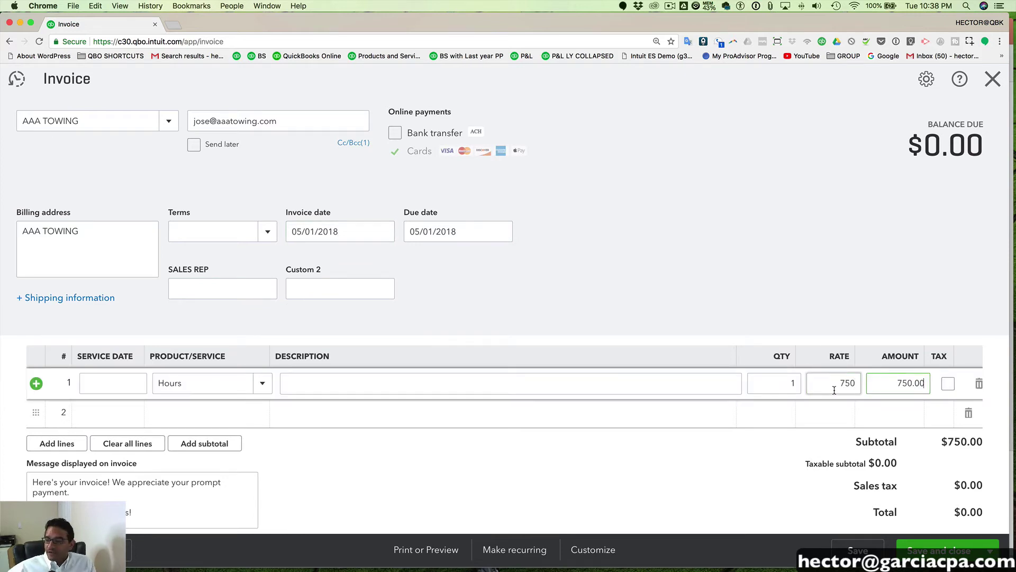
click(942, 550)
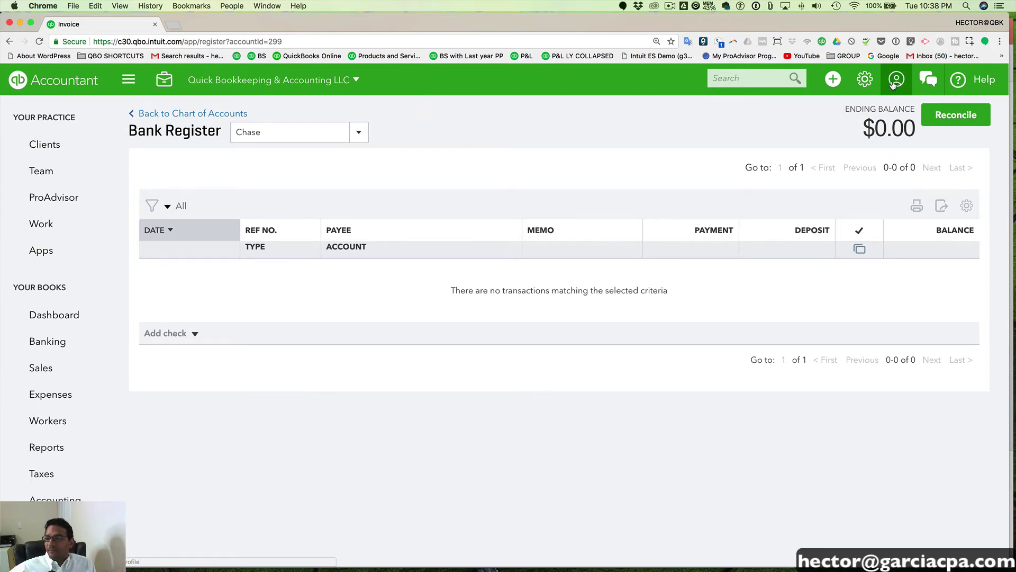
Start a received payment for customer AAA TOWING with payment date 05/04/2018.
click(833, 80)
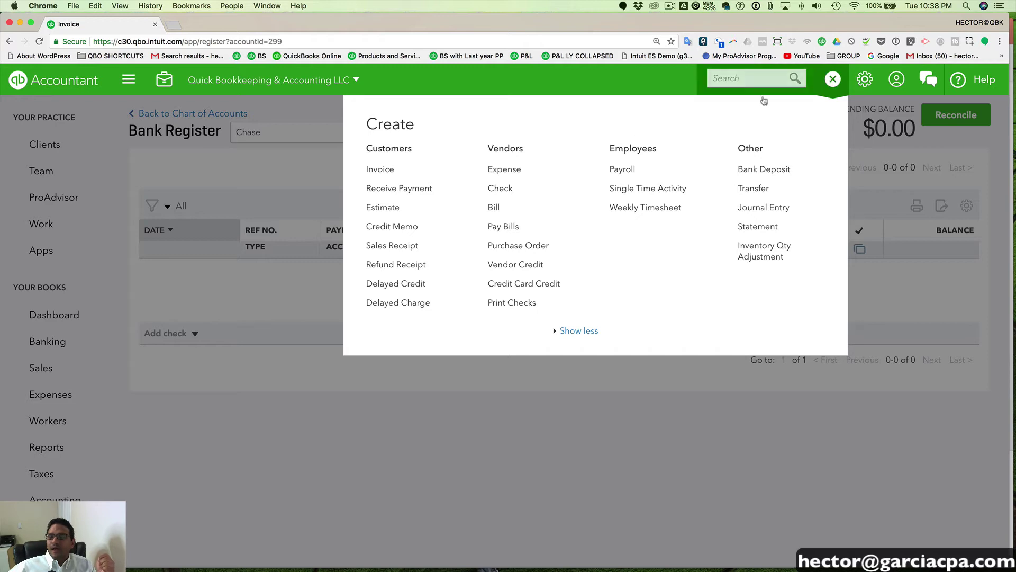
click(398, 188)
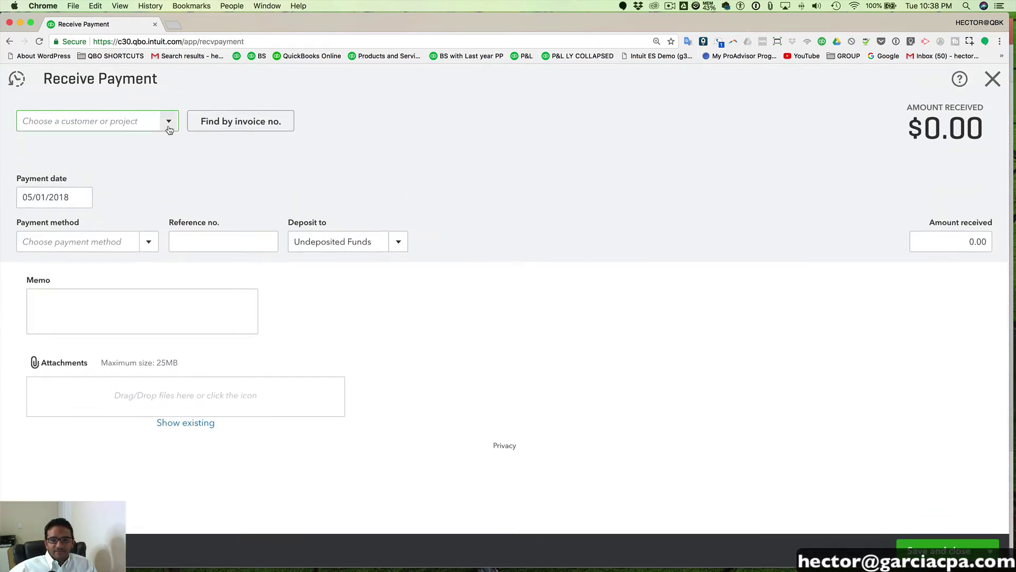
click(168, 121)
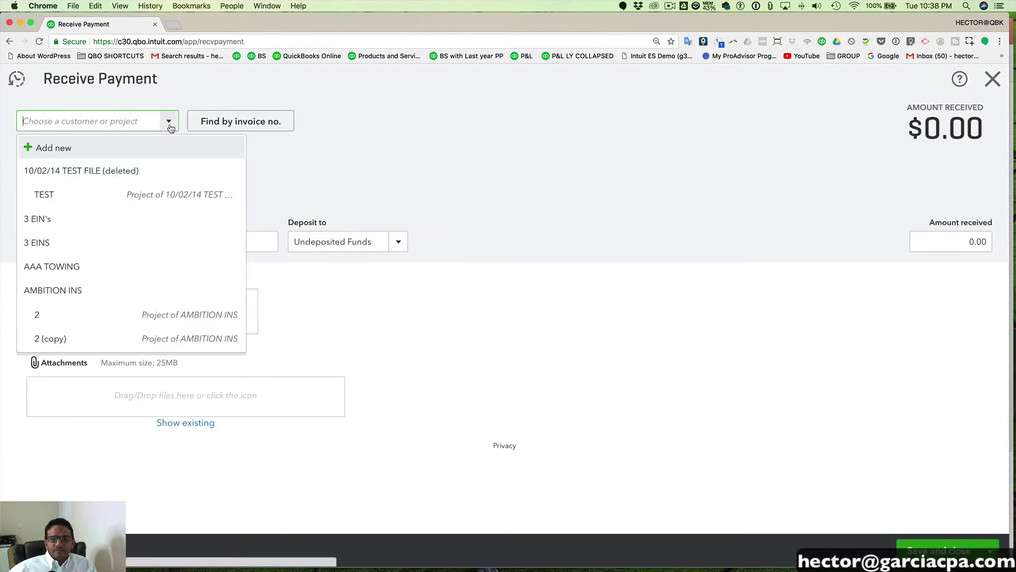
click(61, 270)
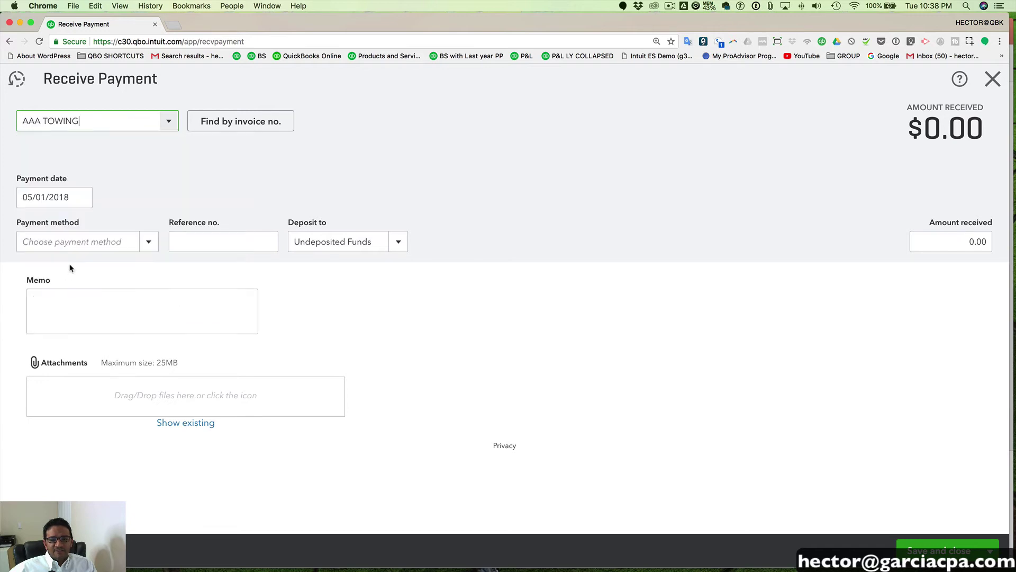
click(82, 197)
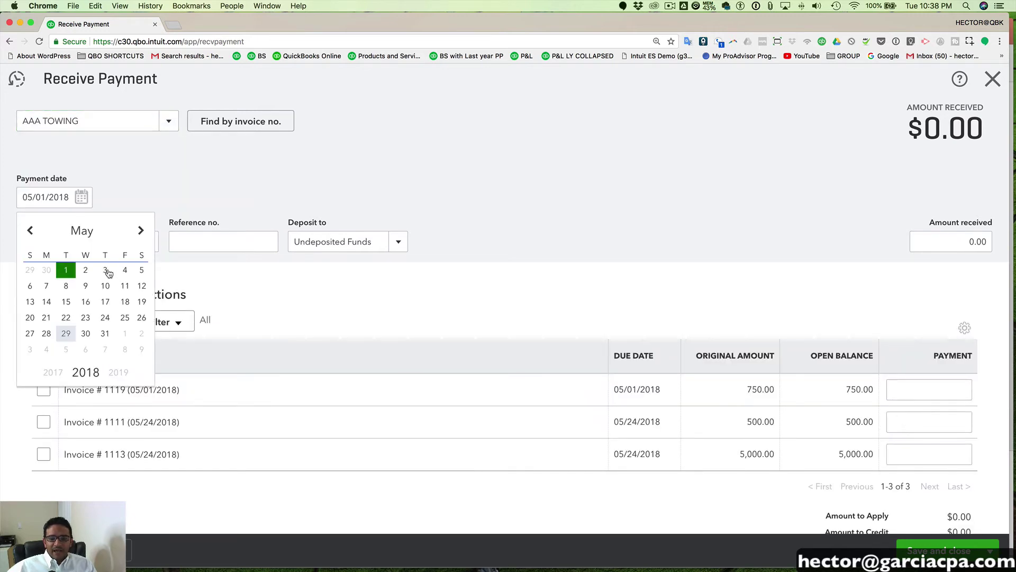
click(125, 271)
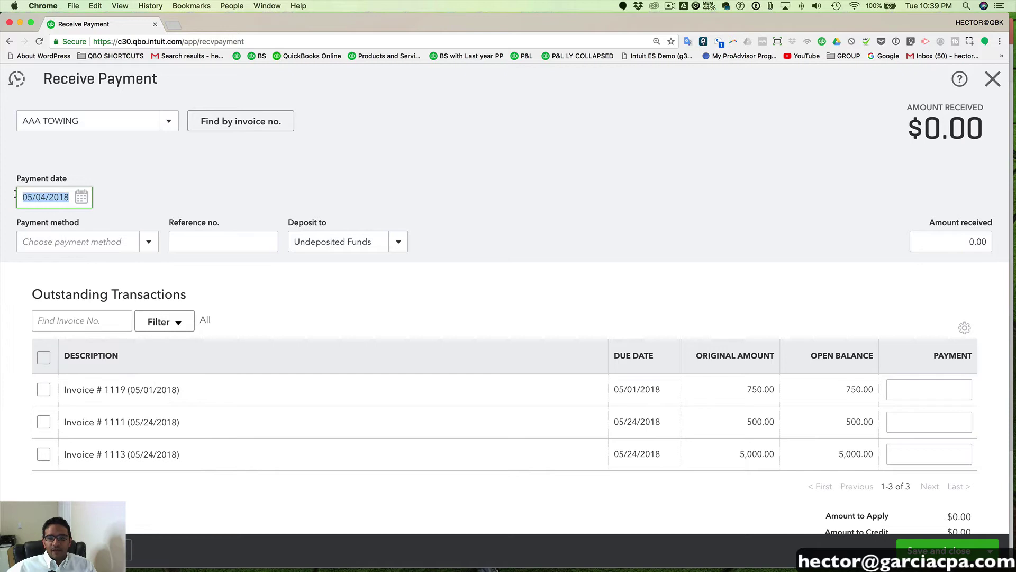
Set the payment method to Check with reference number 2255 and deposit it to Chase.
click(149, 242)
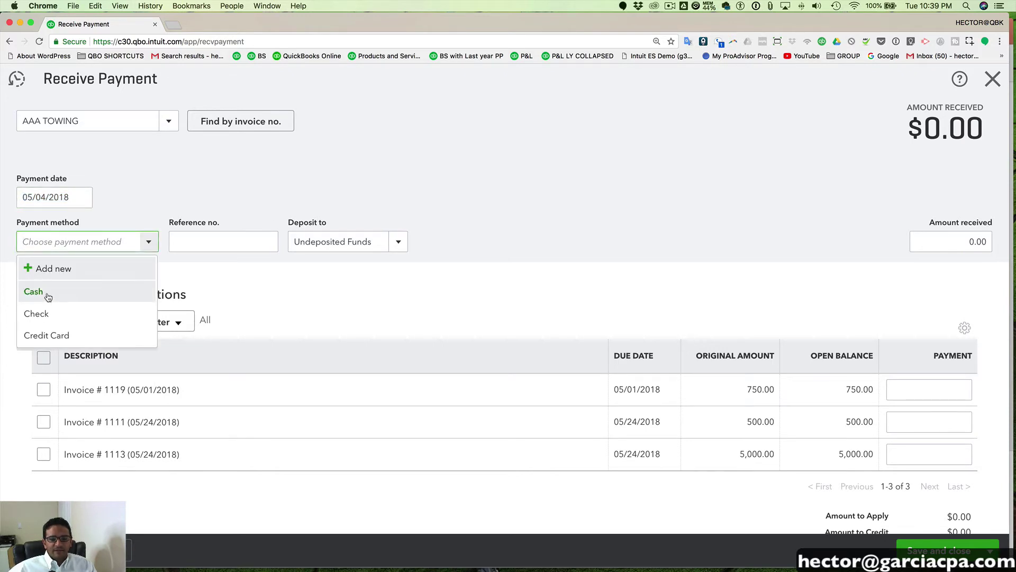
click(47, 325)
click(184, 244)
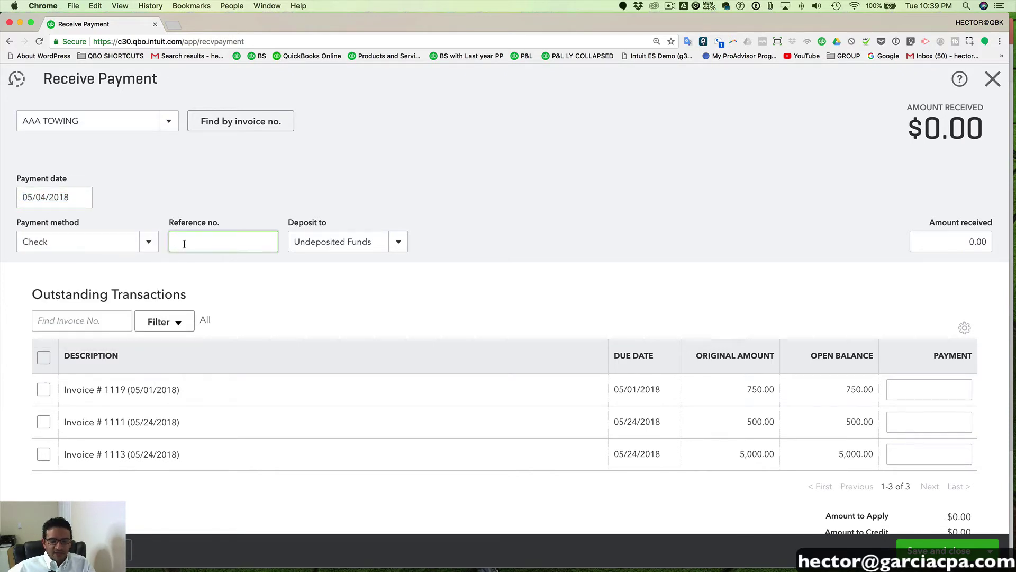
click(395, 242)
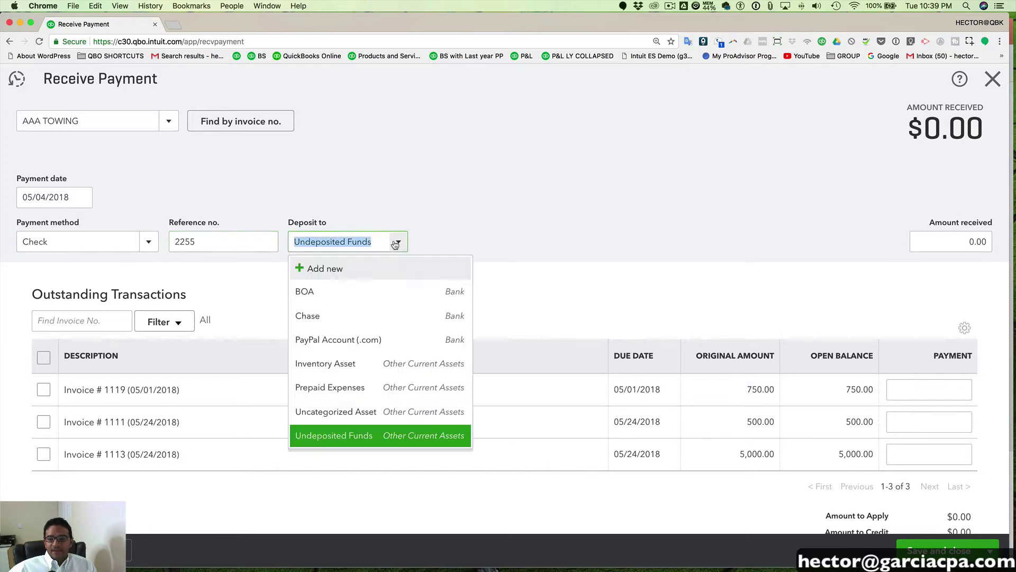
click(327, 320)
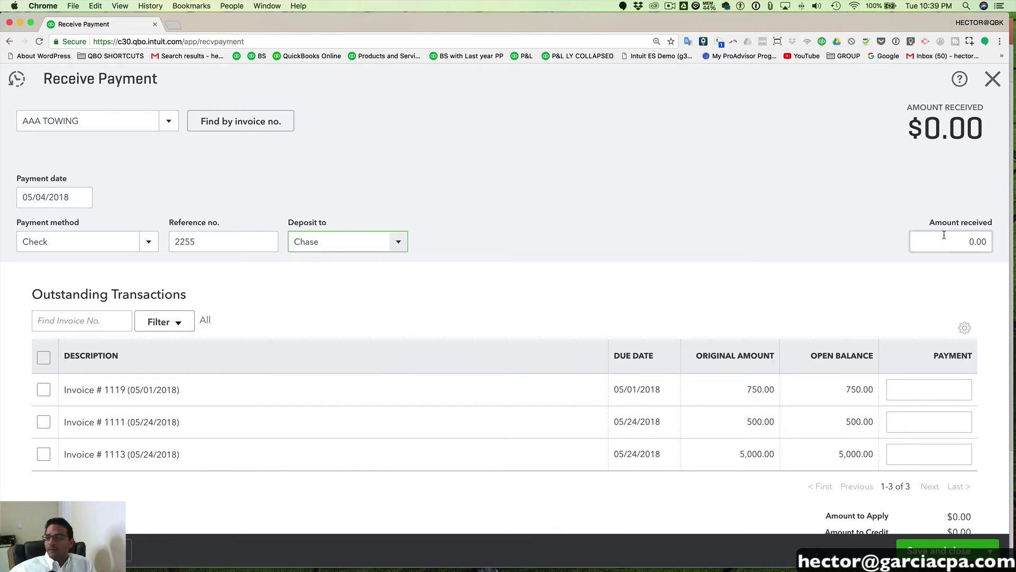
Enter 750 as the amount received, apply it to the 05/01/2018 invoice, and save and close the payment.
click(984, 242)
text(750)
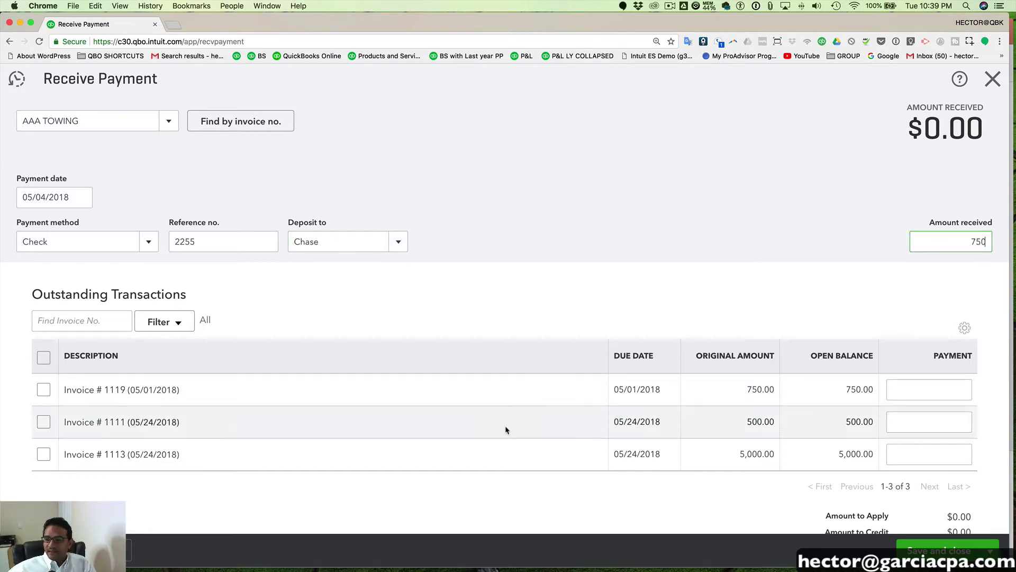
click(43, 390)
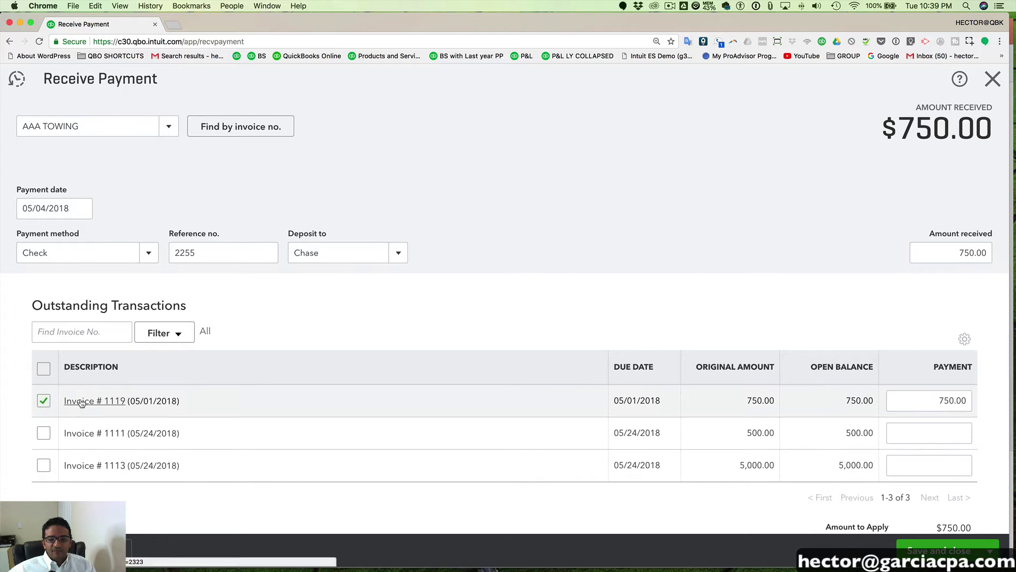
scroll(628, 358, down, 3)
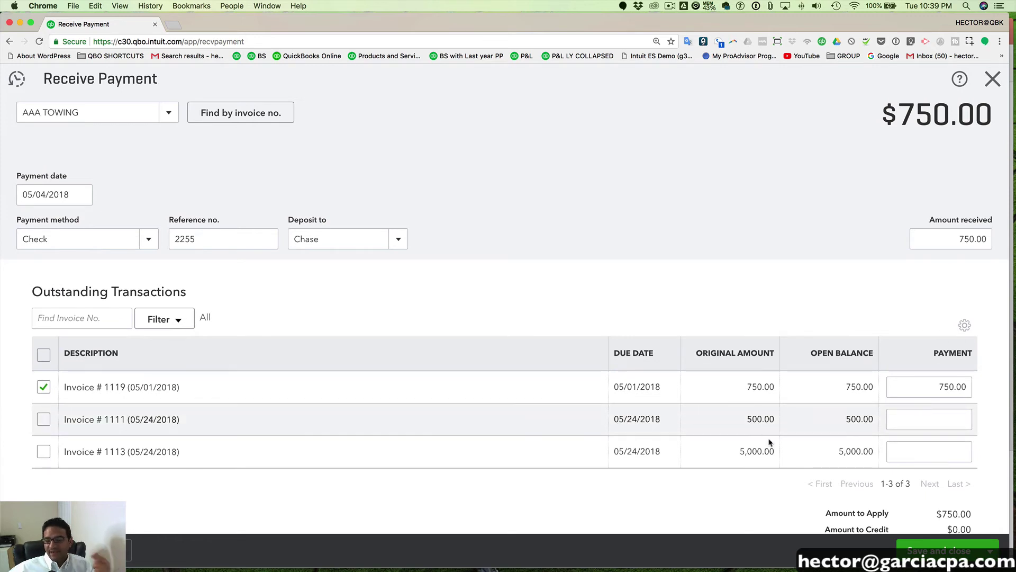
click(961, 554)
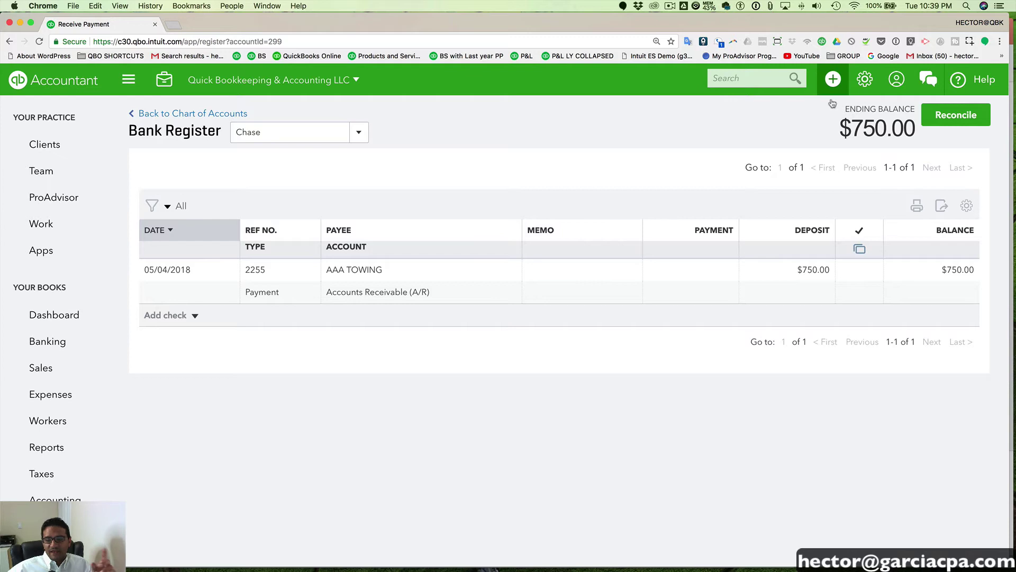
Add an expense entry dated 05/14/2008 in the Chase register.
click(196, 318)
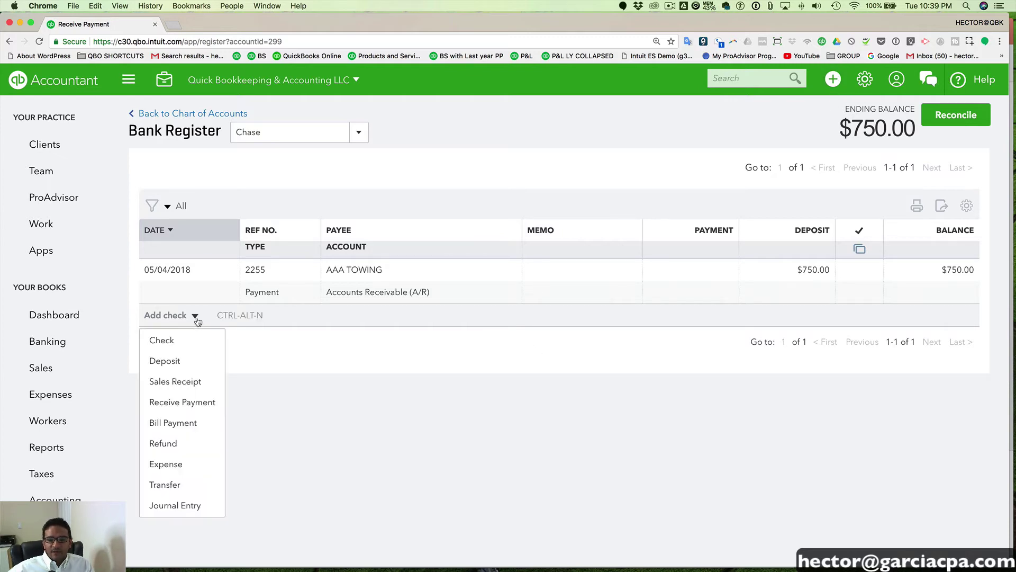
click(177, 465)
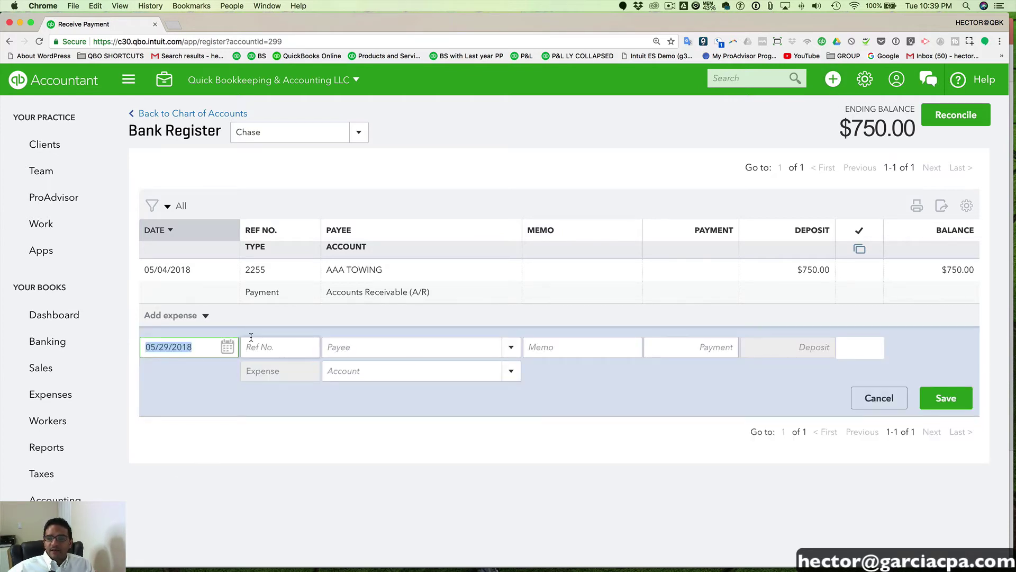
text(0)
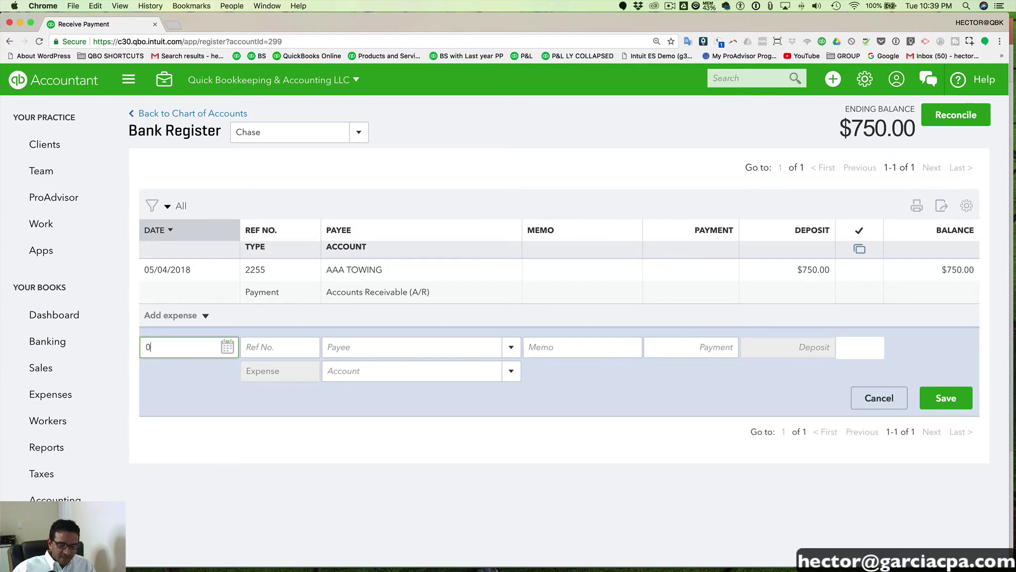
text(5/14/2008)
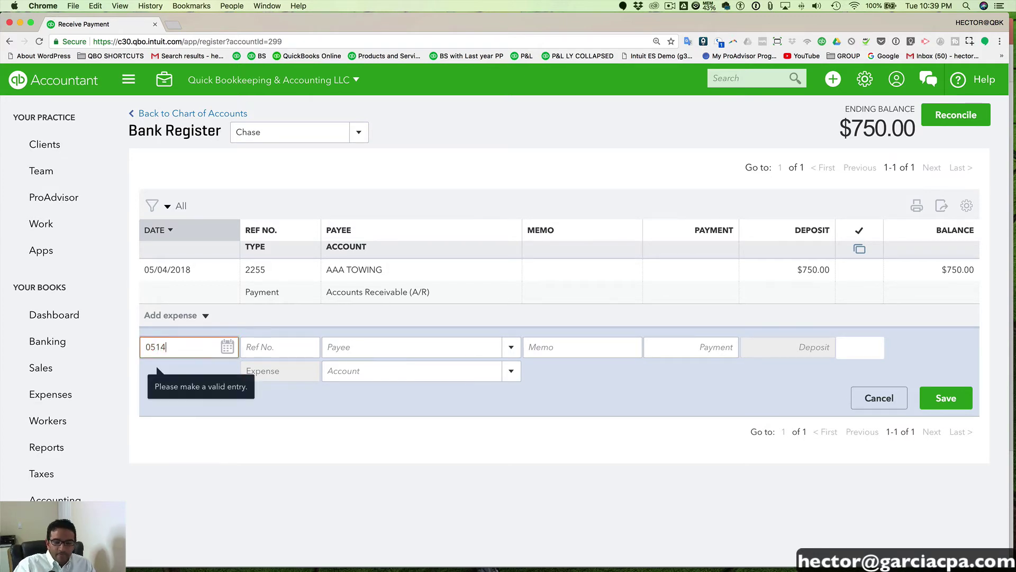
key(Tab)
Add ChASE as a new payee for the expense entry.
text(V)
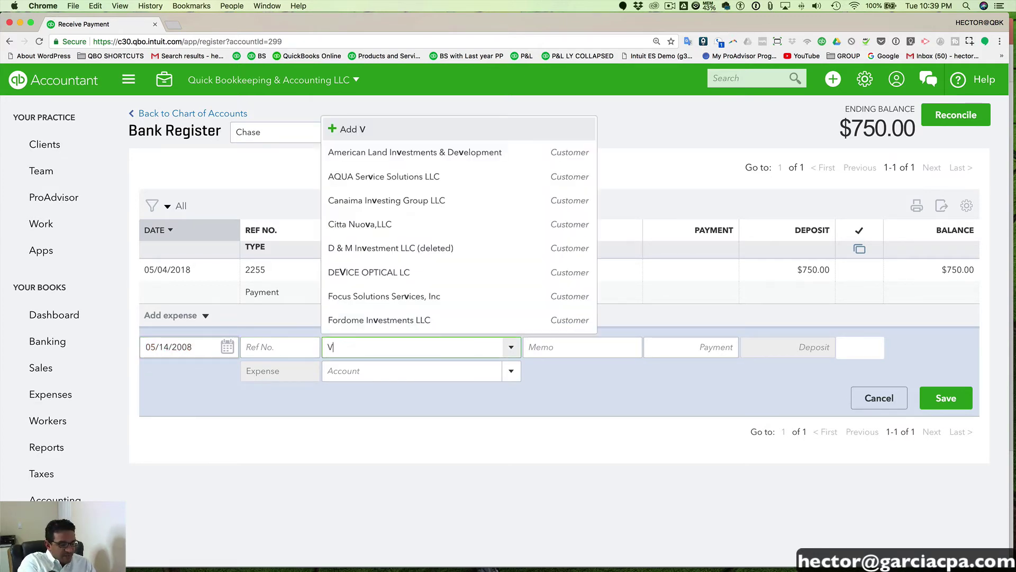
text(H)
key(BackSpace)
key(BackSpace)
text(ChA)
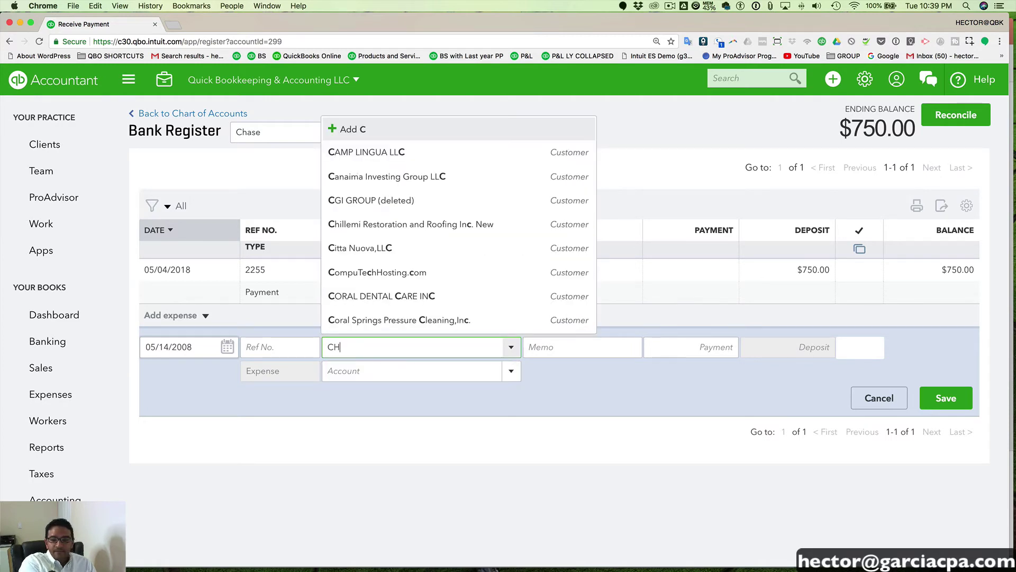
text(SE)
key(Escape)
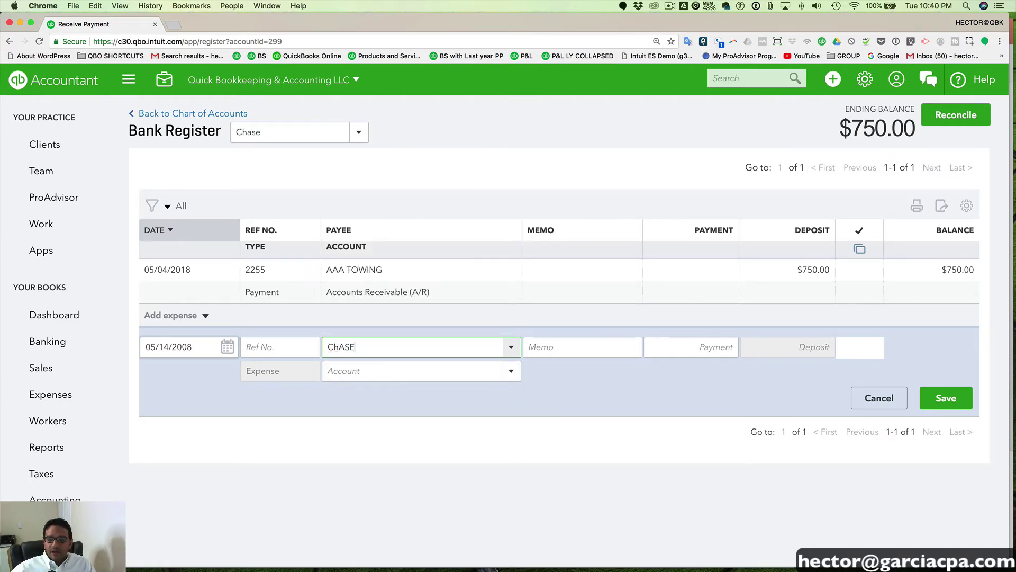
key(Tab)
click(507, 259)
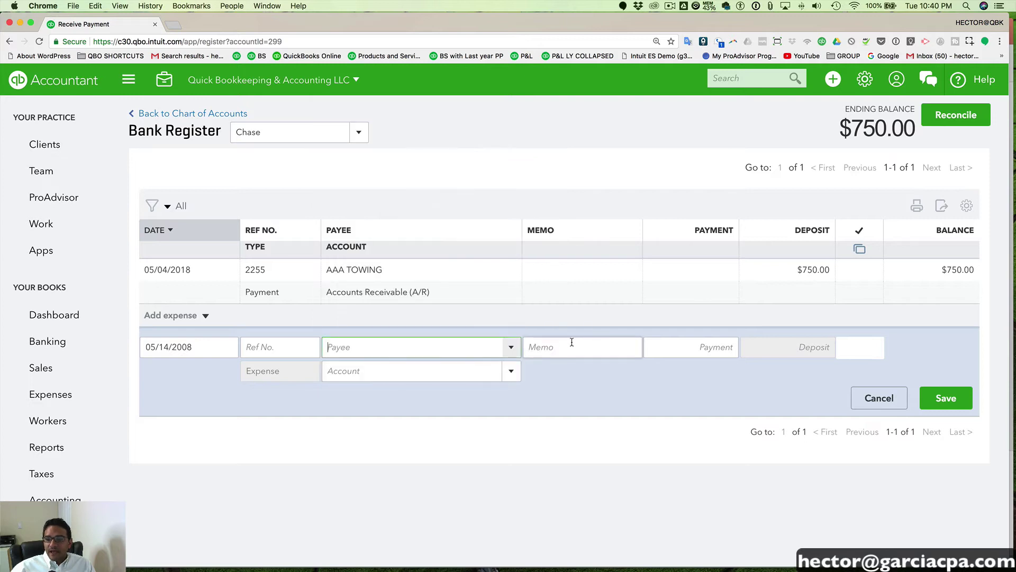
Categorize the expense as Bank Charges, set its payment to 35, and save it.
click(377, 372)
text(Bank Charges)
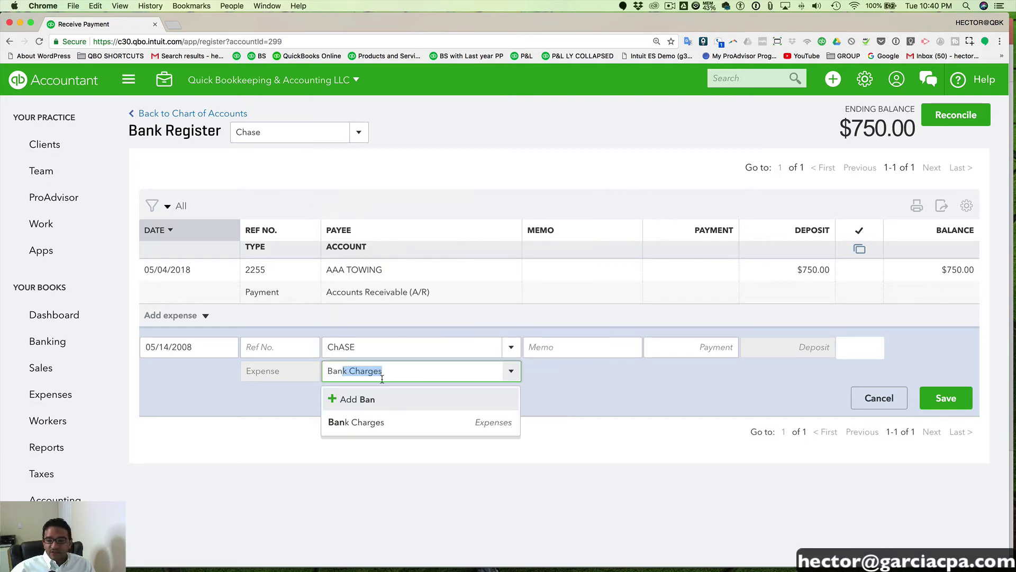
click(360, 422)
click(698, 351)
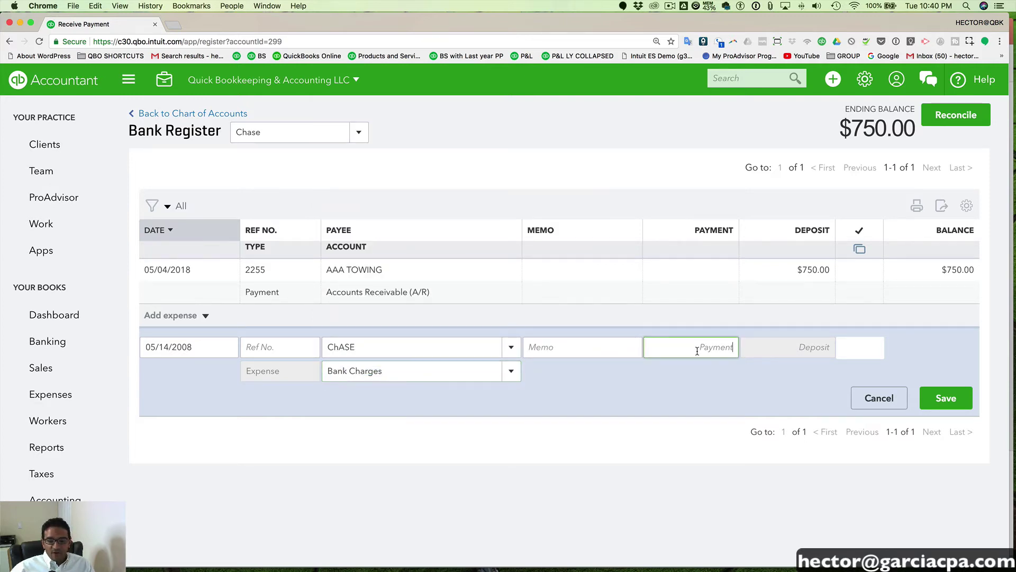
text(35)
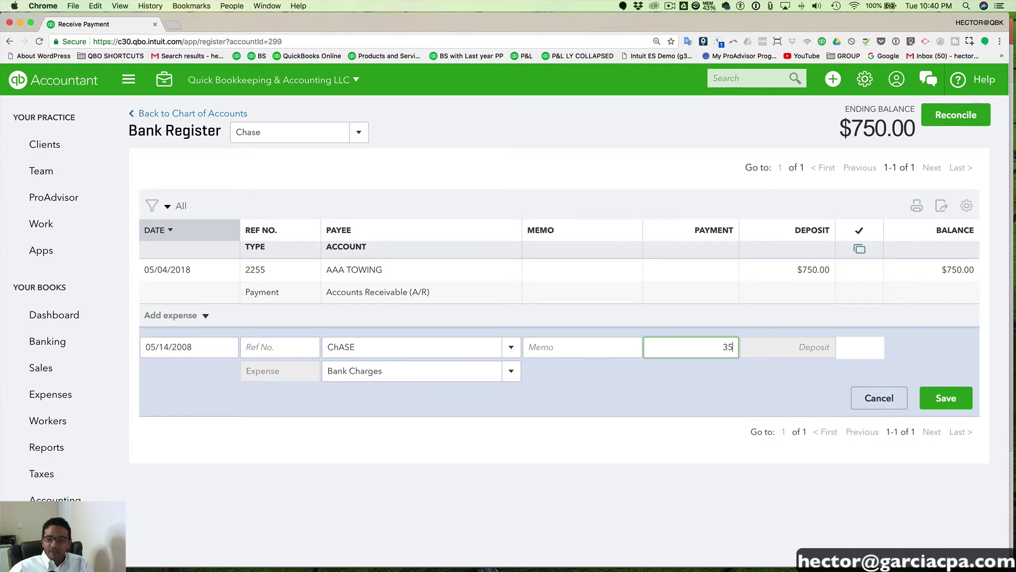
click(960, 400)
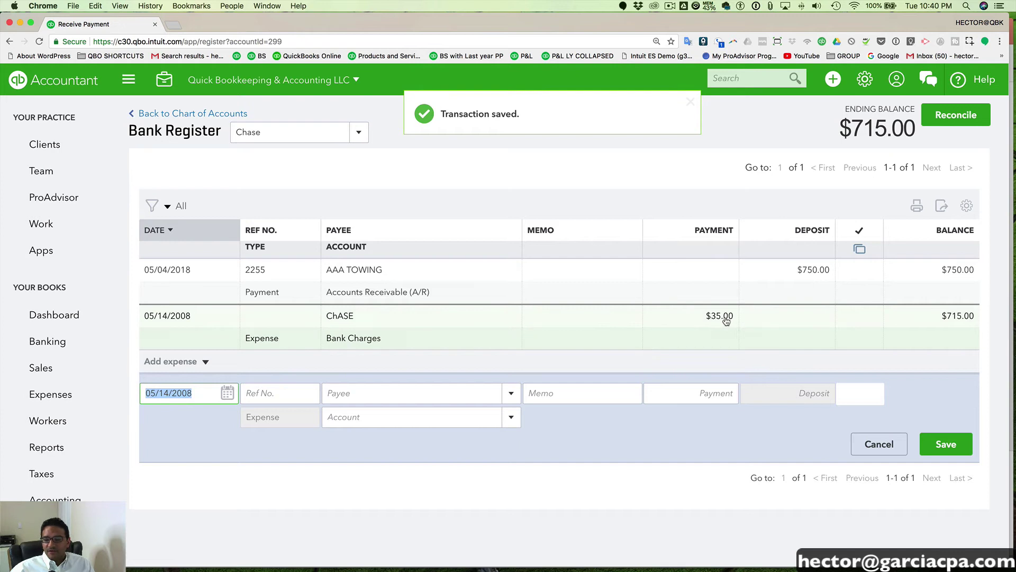
Change the $35 bank charge's date to 05/14/2018 and save the entry.
click(180, 317)
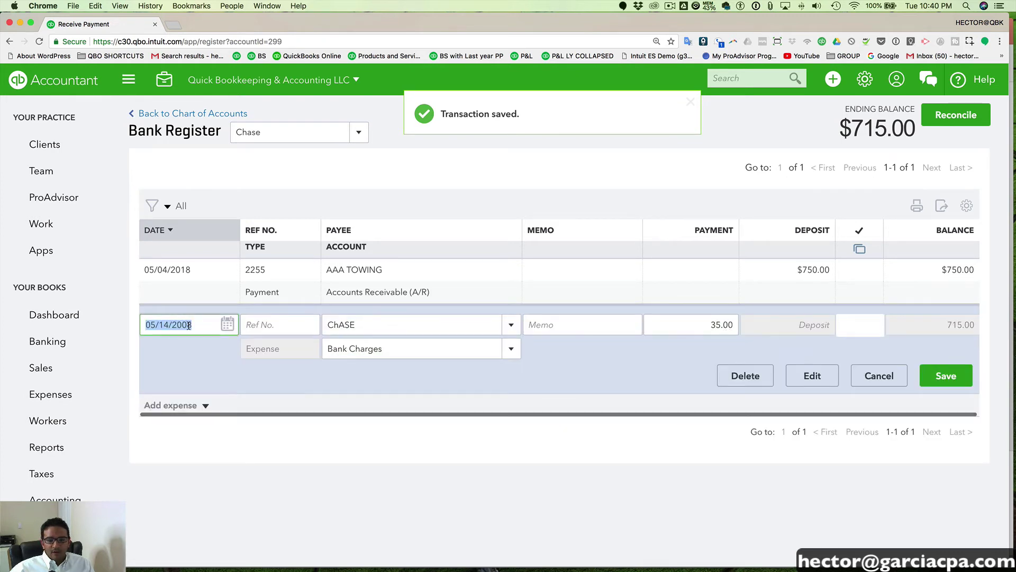
key(BackSpace)
text(1)
click(935, 376)
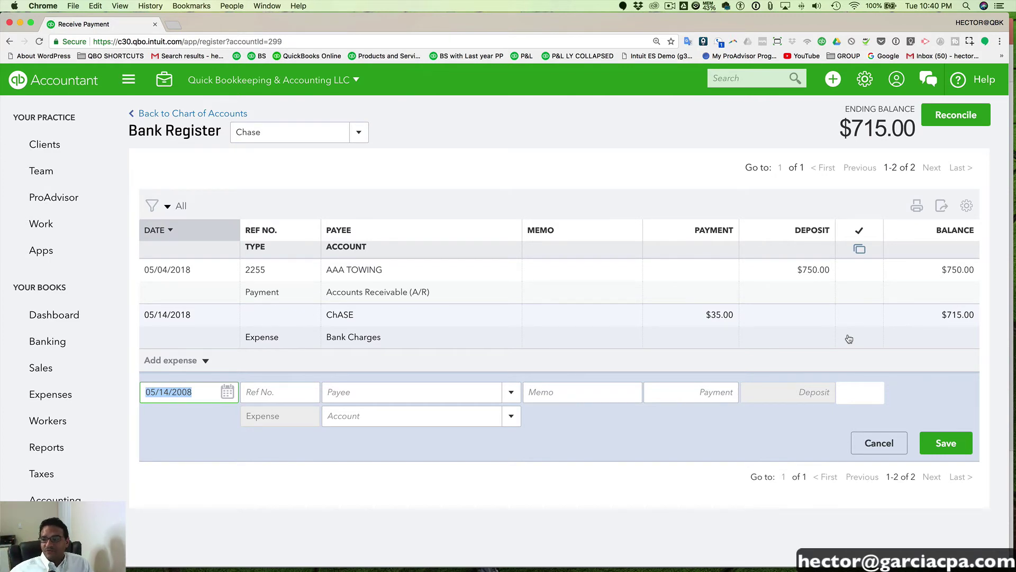
Create an invoice for AAA TOWING with the invoice date and due date both set to 05/14/2018.
click(839, 80)
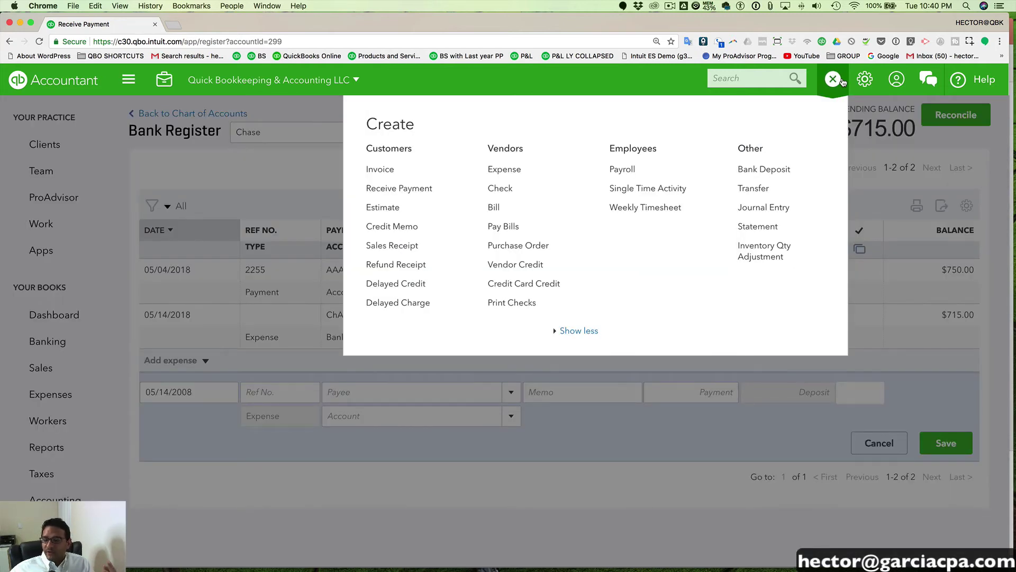
click(381, 170)
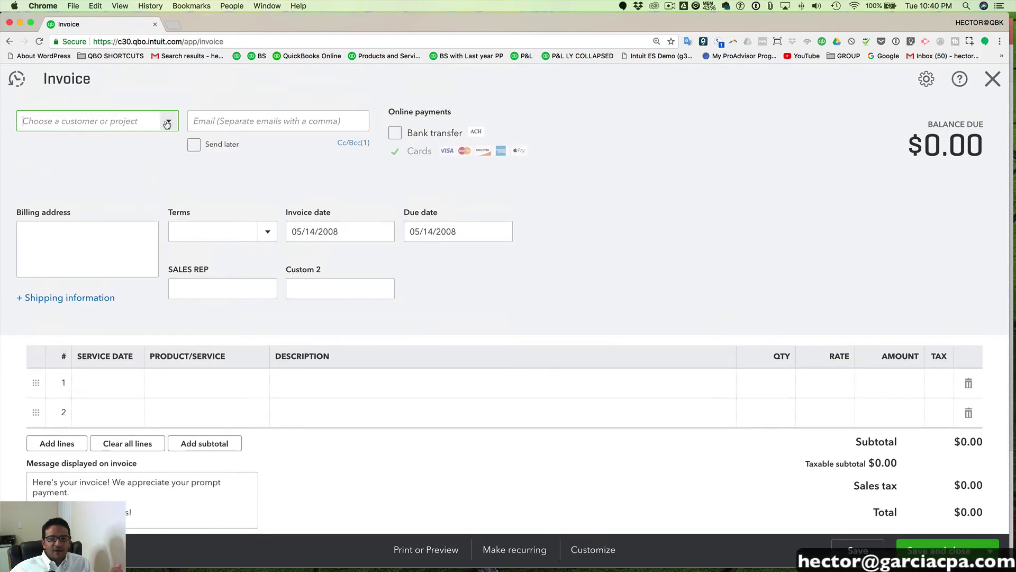
click(167, 123)
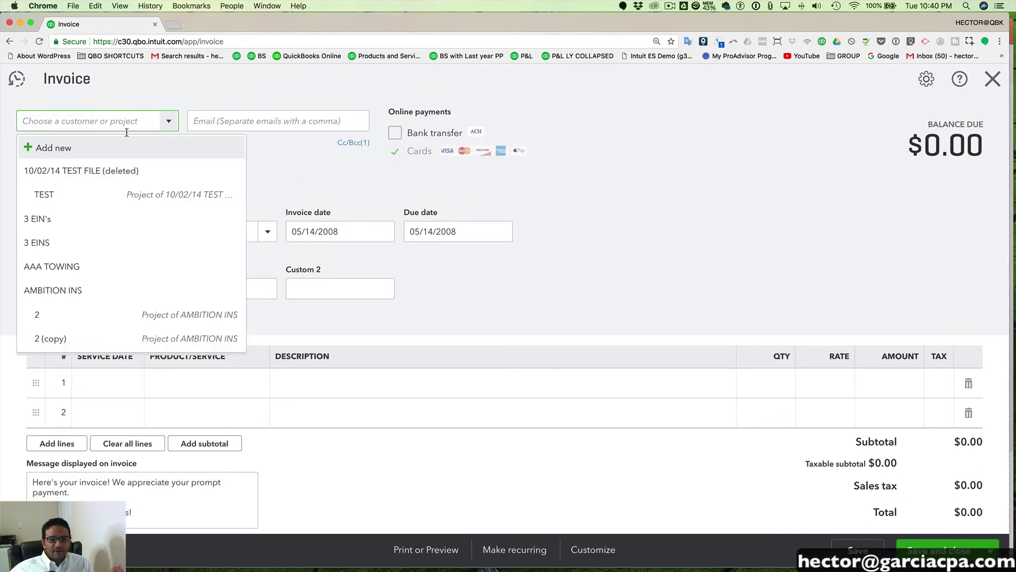
click(64, 267)
click(335, 231)
click(335, 231)
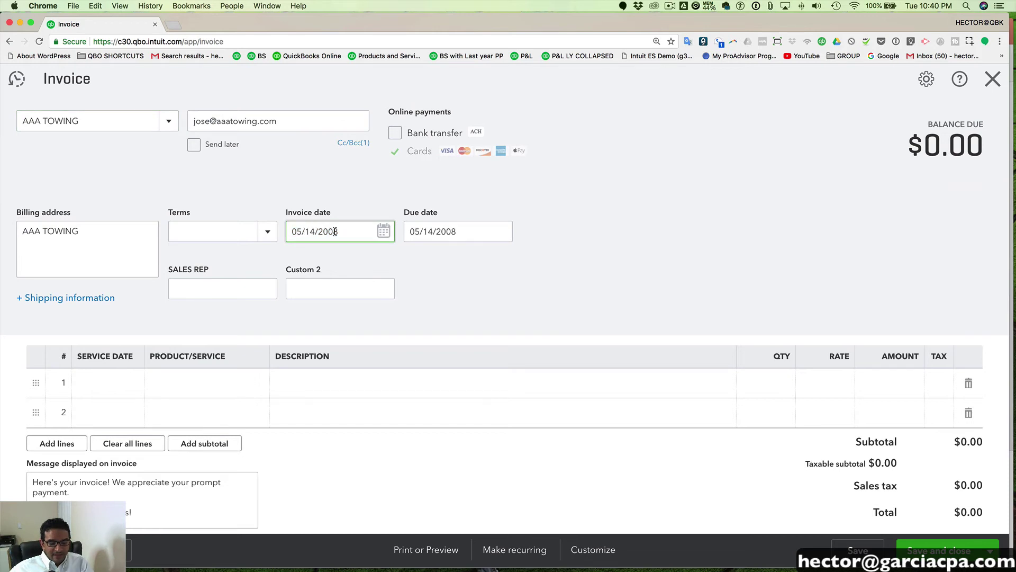
click(431, 240)
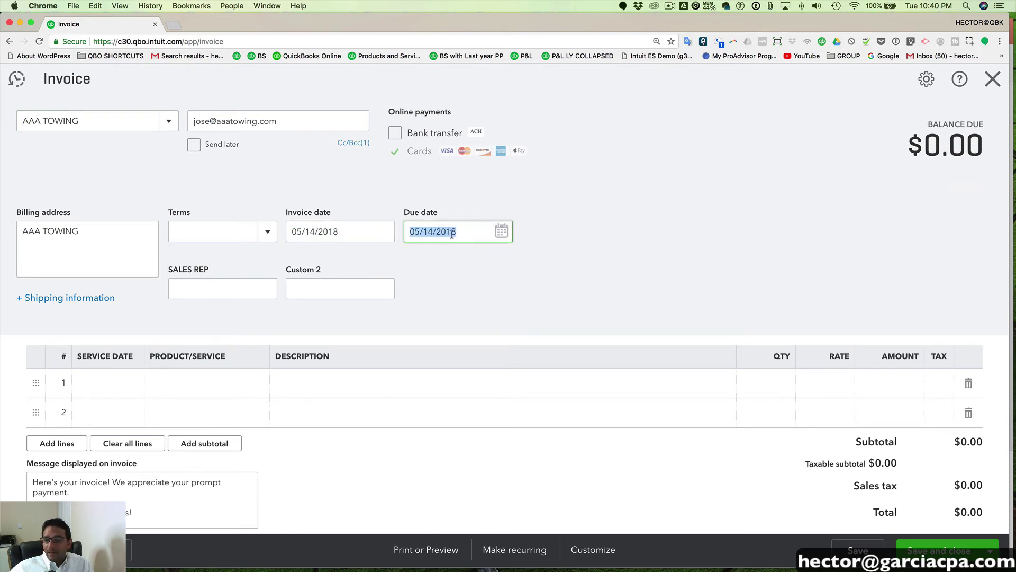
Add Bounce Check Fee as the first invoice line with a rate of 35.
click(203, 377)
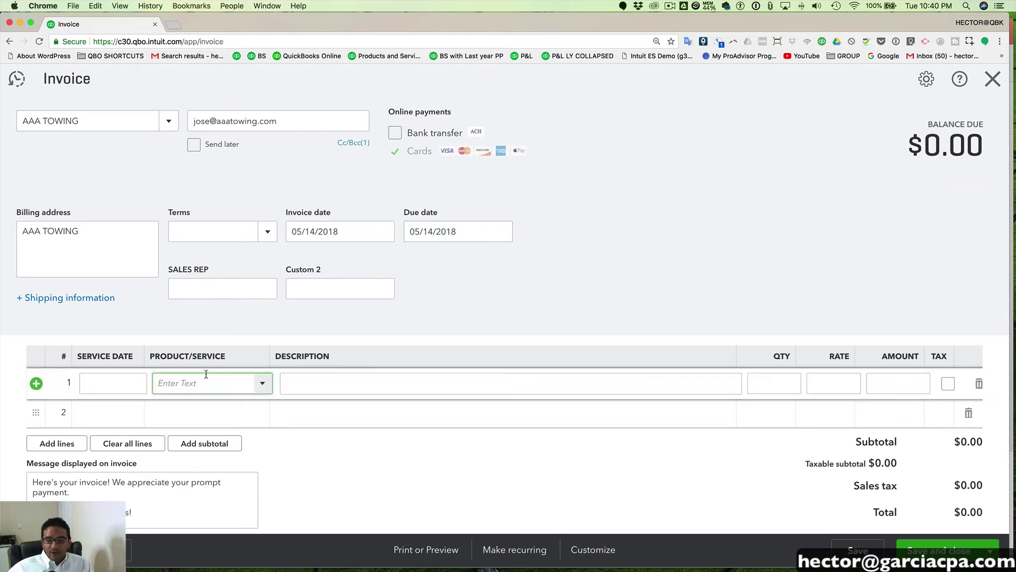
click(261, 385)
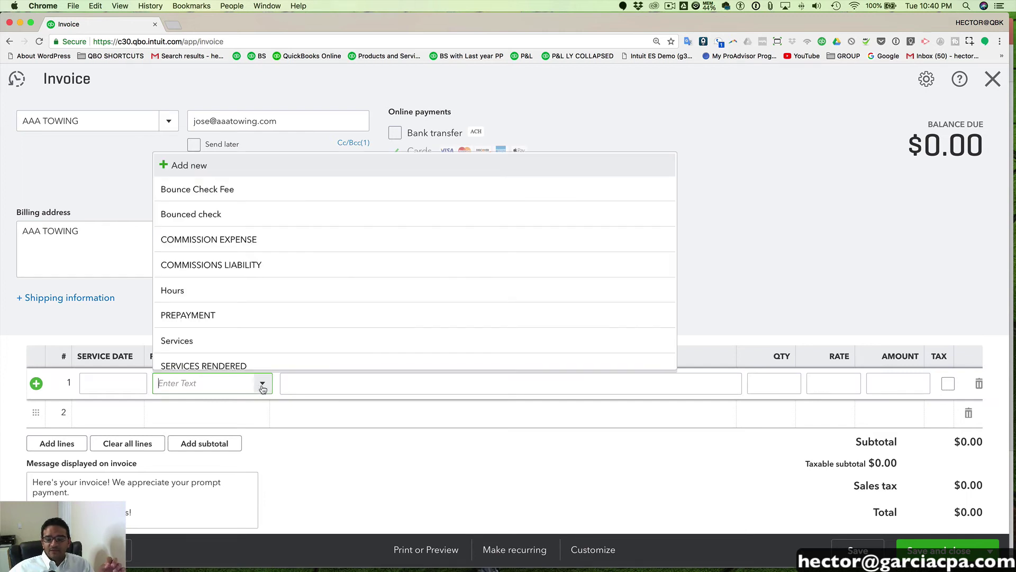
click(214, 191)
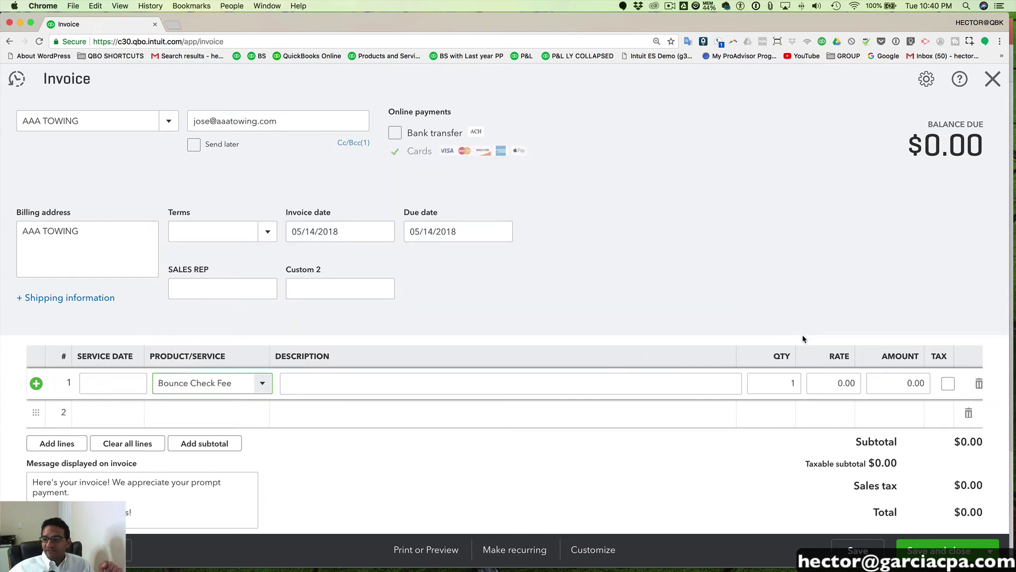
click(826, 379)
text(35)
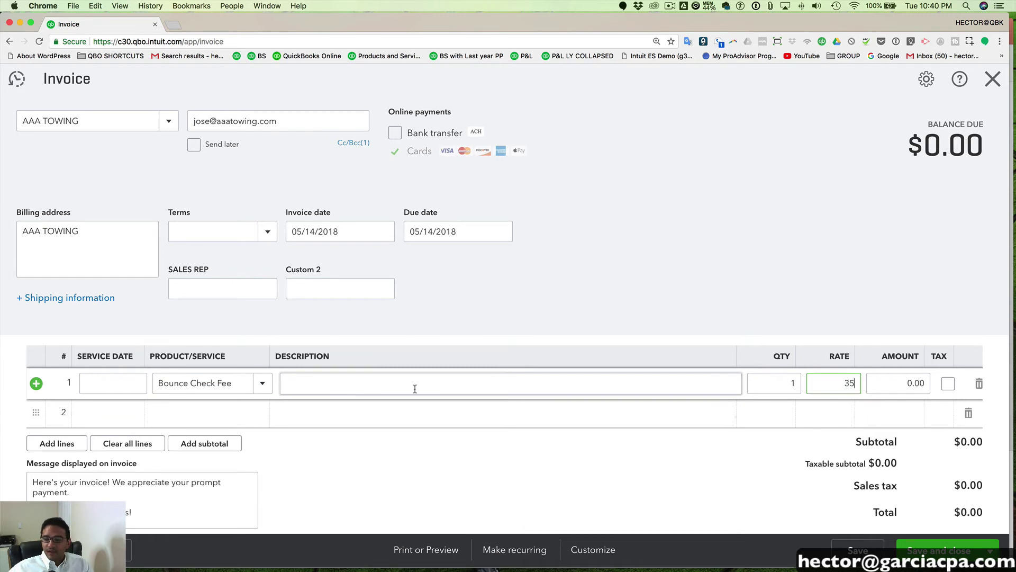
Add Bounced check as the second invoice line with a rate of 750, and save the invoice.
click(212, 413)
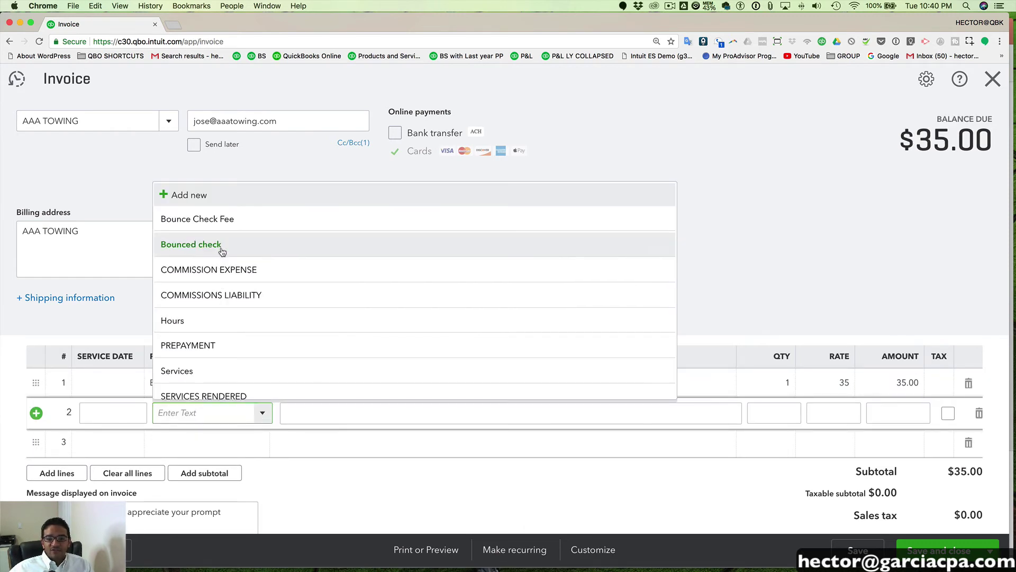
click(223, 251)
drag(233, 414, 159, 411)
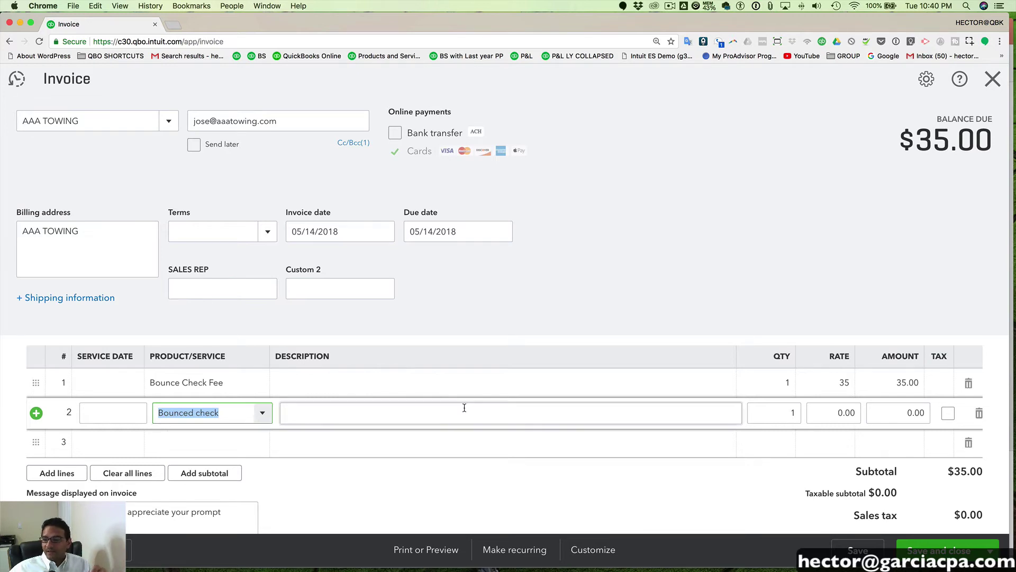
click(232, 414)
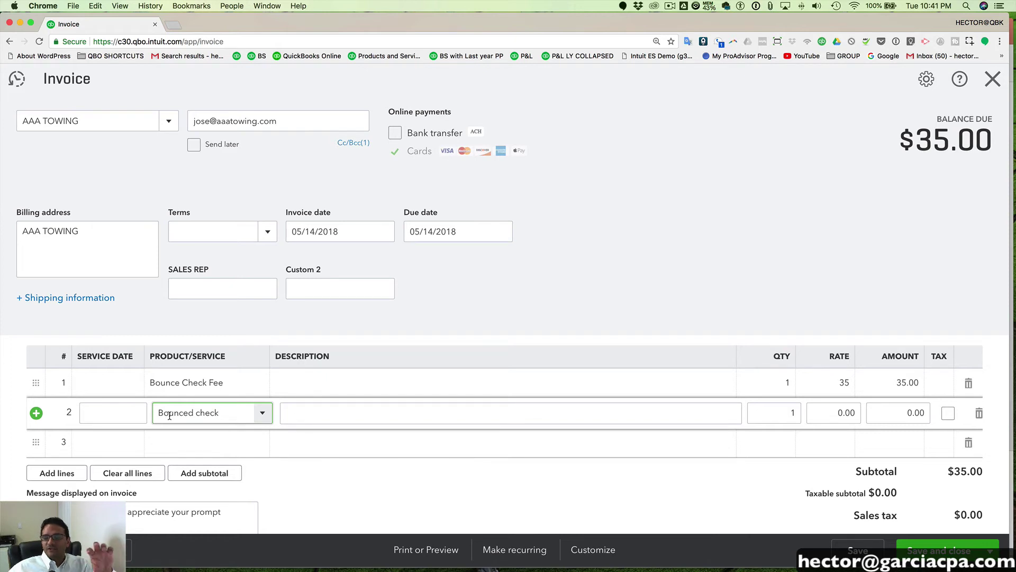
click(843, 413)
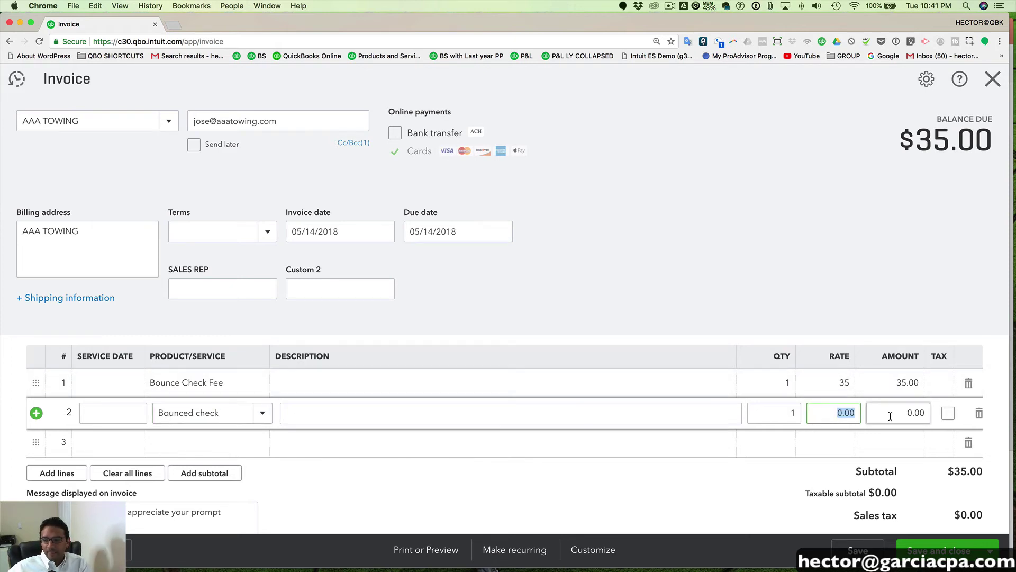
text(750)
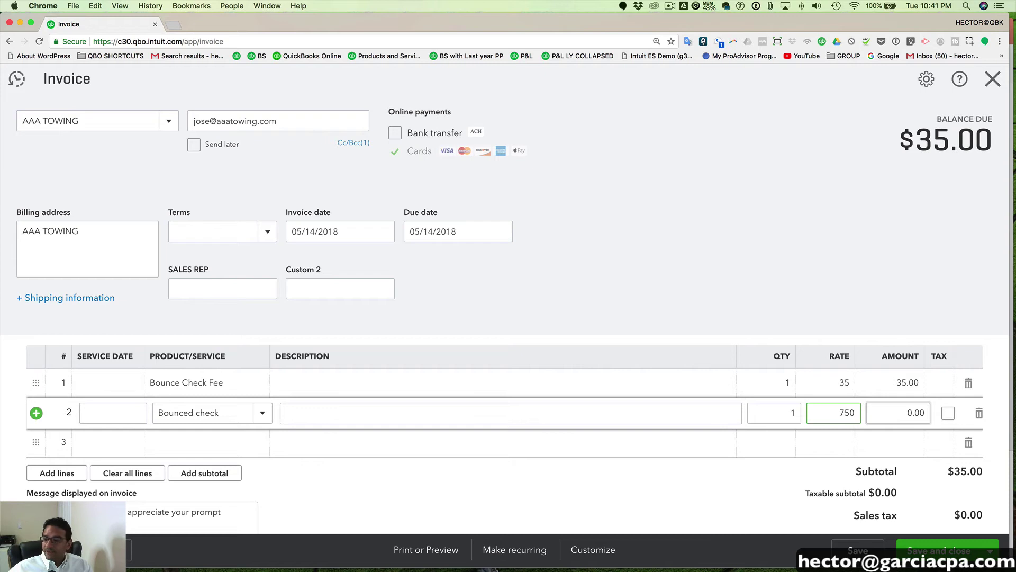
key(Tab)
click(962, 473)
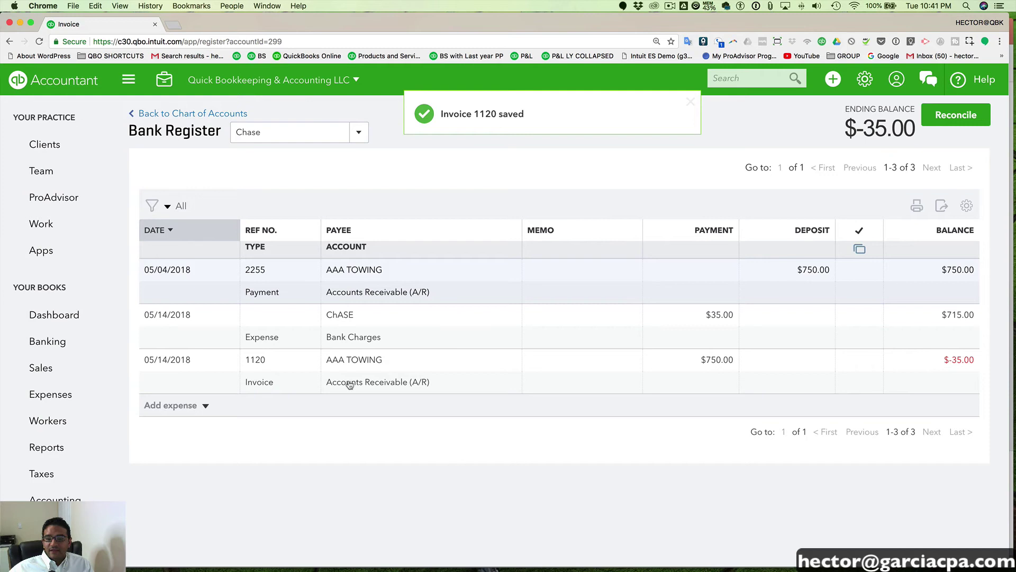
Check the $750 invoice entry in the Chase register, and open AAA TOWING's customer record.
click(718, 375)
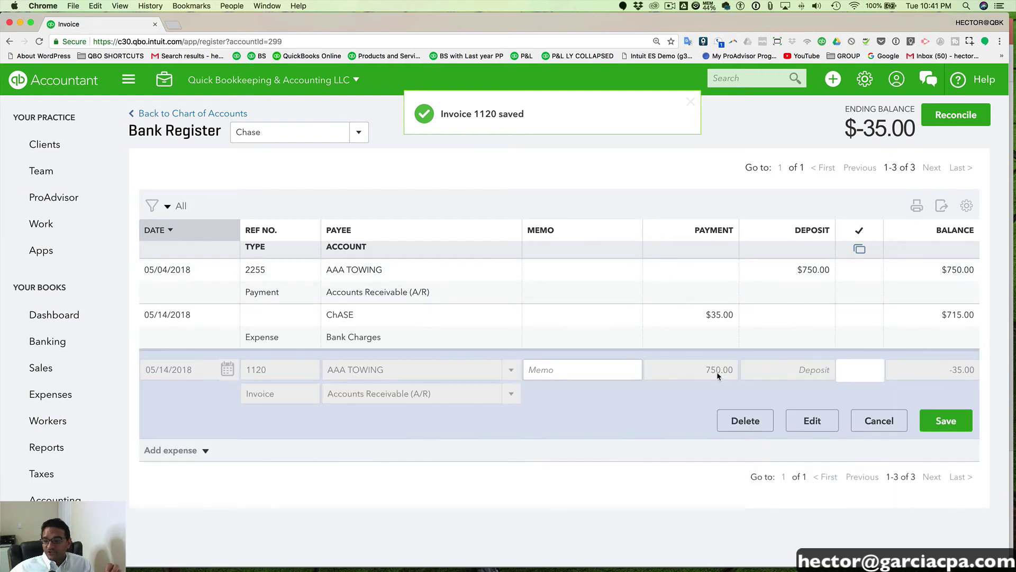
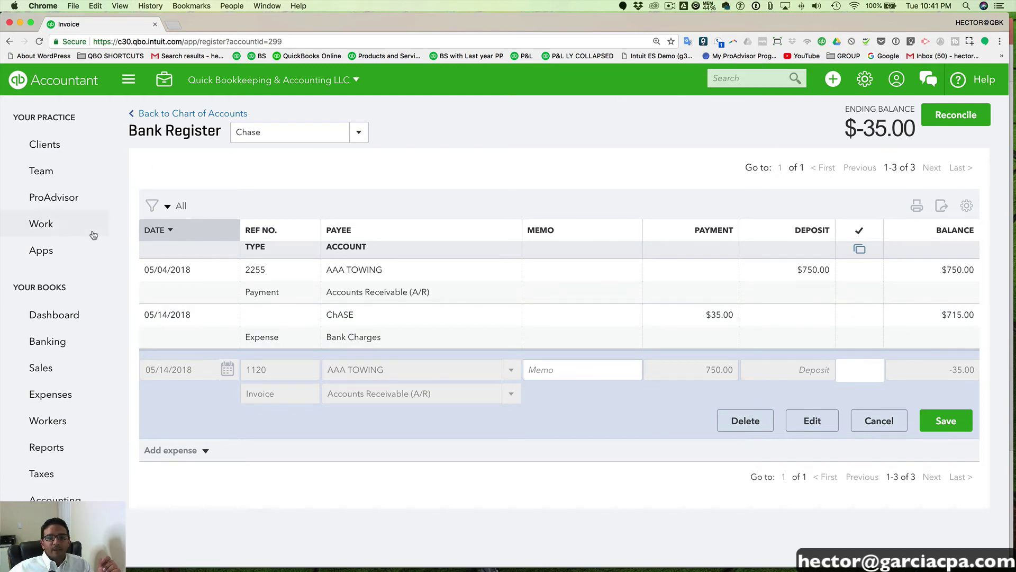
click(49, 371)
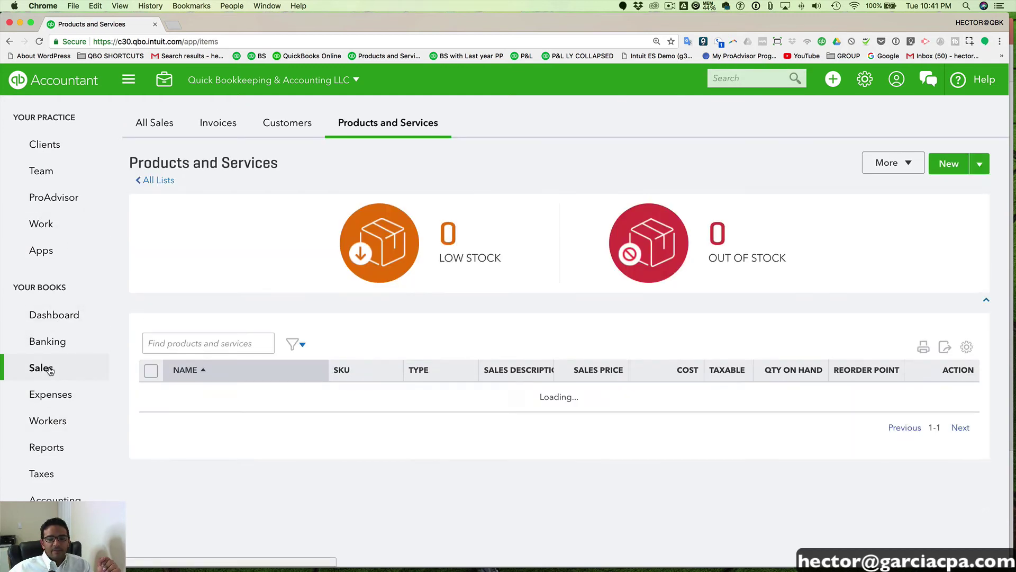
click(281, 127)
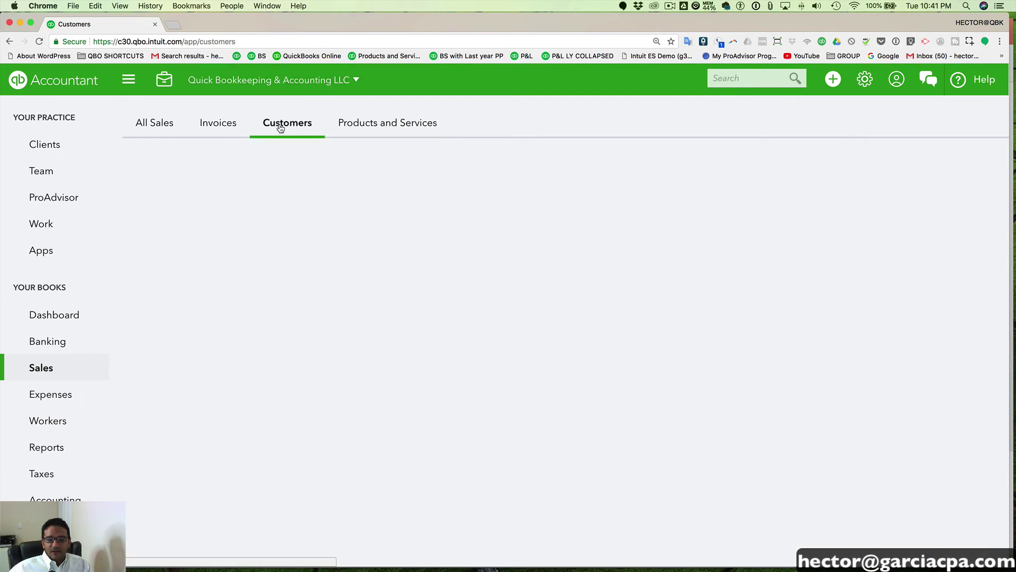
click(307, 322)
text(aa)
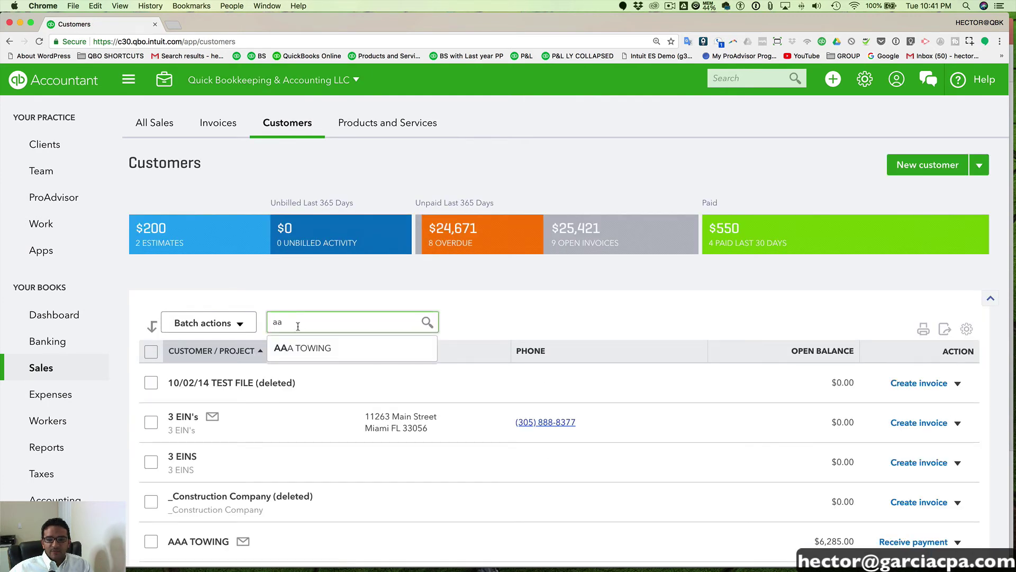
click(293, 351)
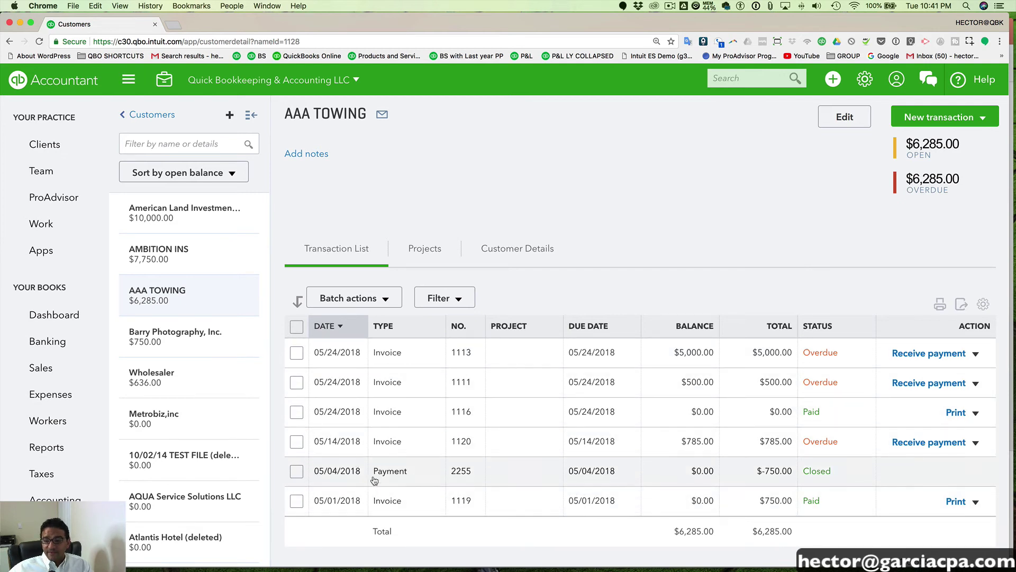
Unapply AAA TOWING's $750 payment from invoice 1119 and save it as a credit, accepting the change to linked transactions.
click(414, 475)
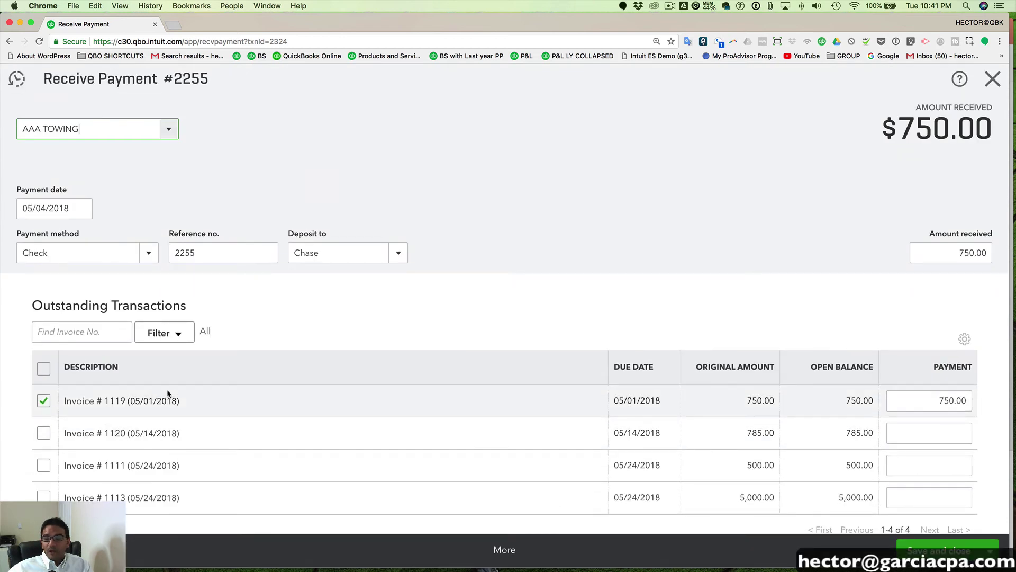
scroll(167, 389, down, 1)
click(44, 364)
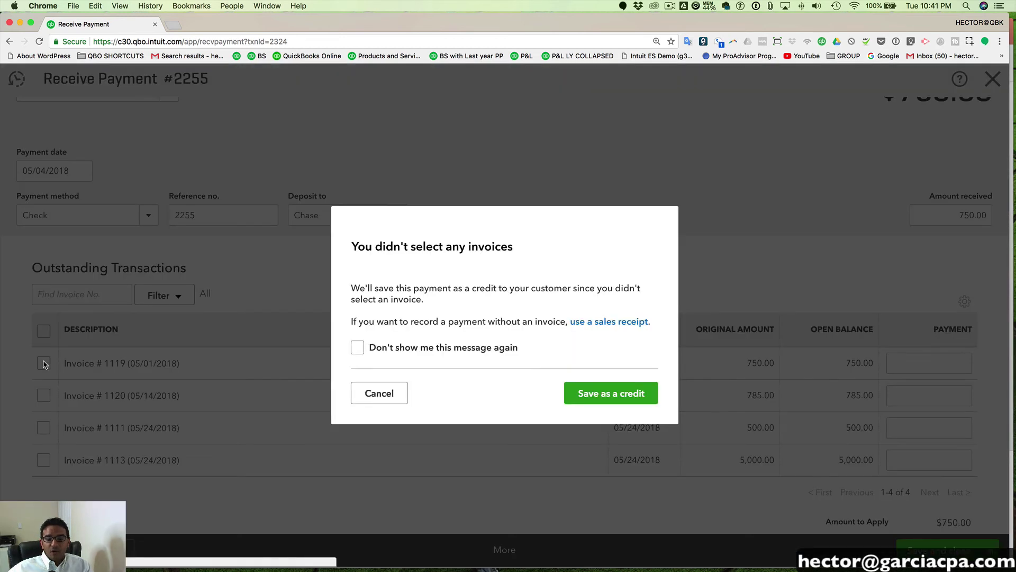
click(618, 395)
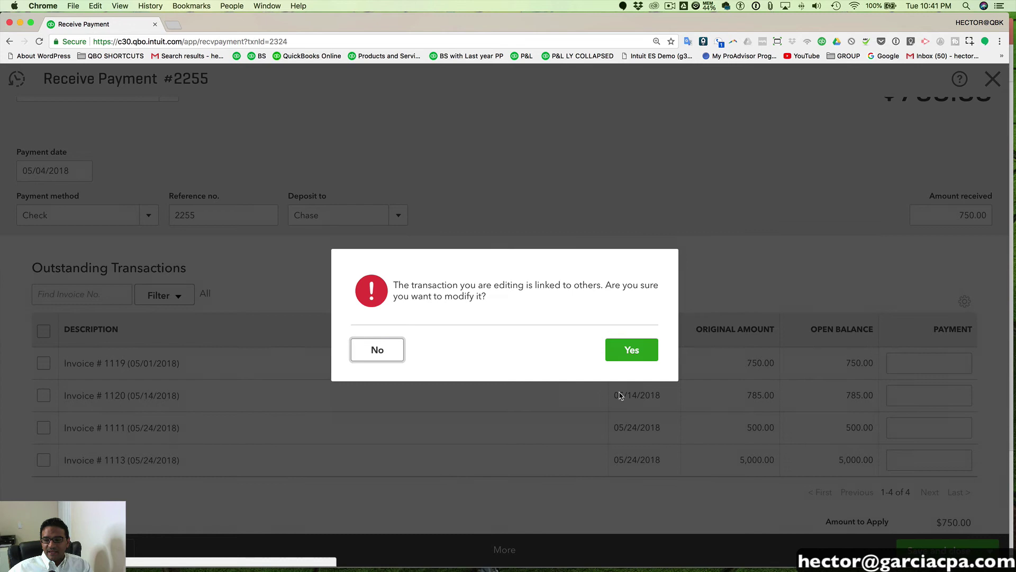
click(632, 349)
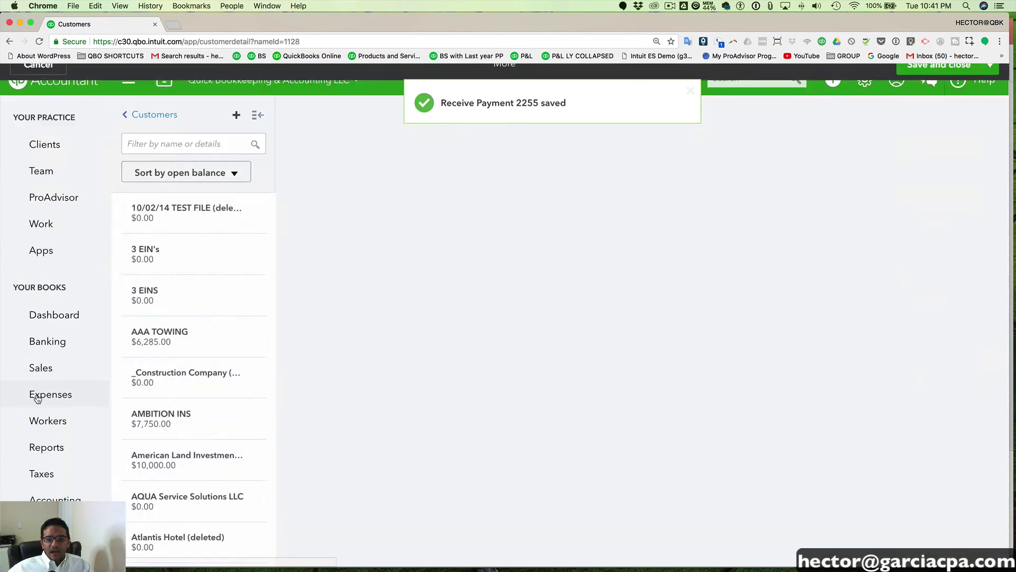
Reopen AAA TOWING's 05/04/2018 payment and apply its $750 to invoice 1120.
click(342, 470)
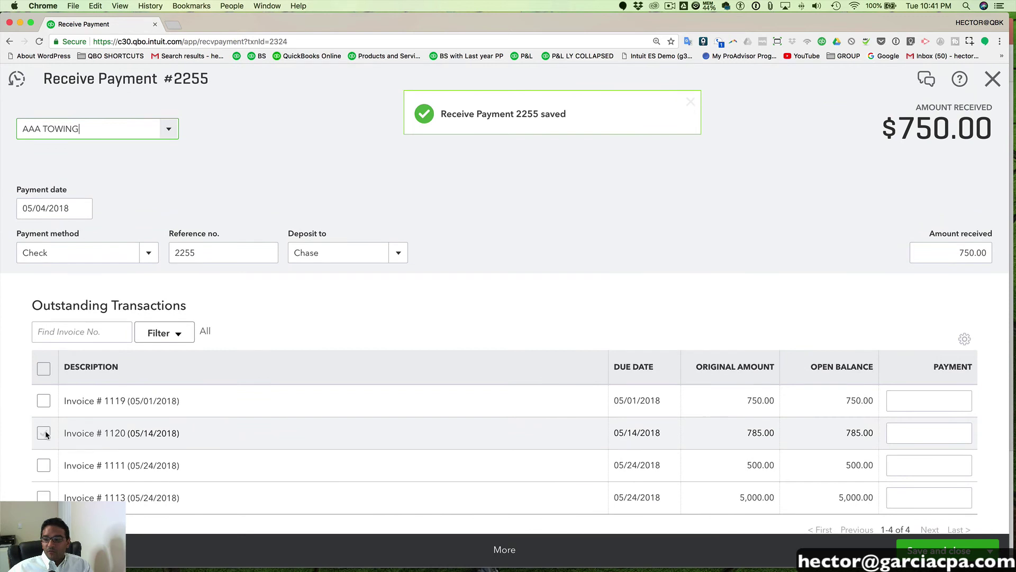
click(45, 433)
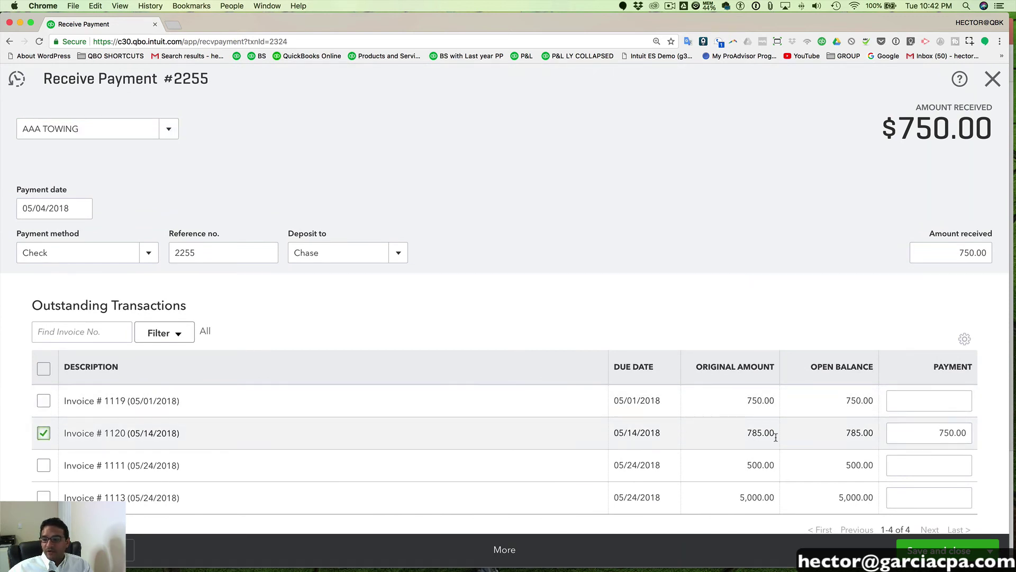
drag(620, 433, 664, 431)
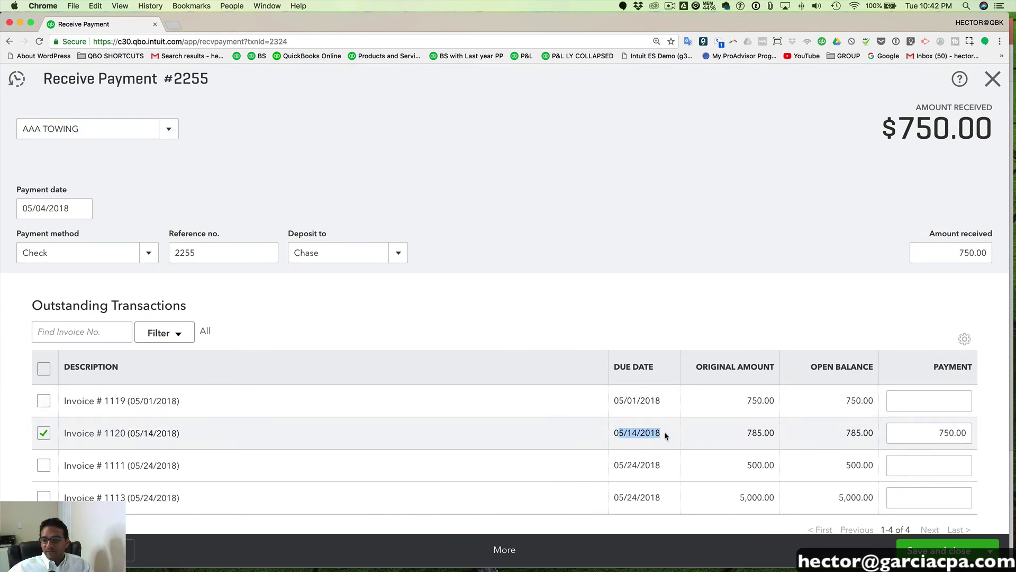
drag(934, 431, 966, 431)
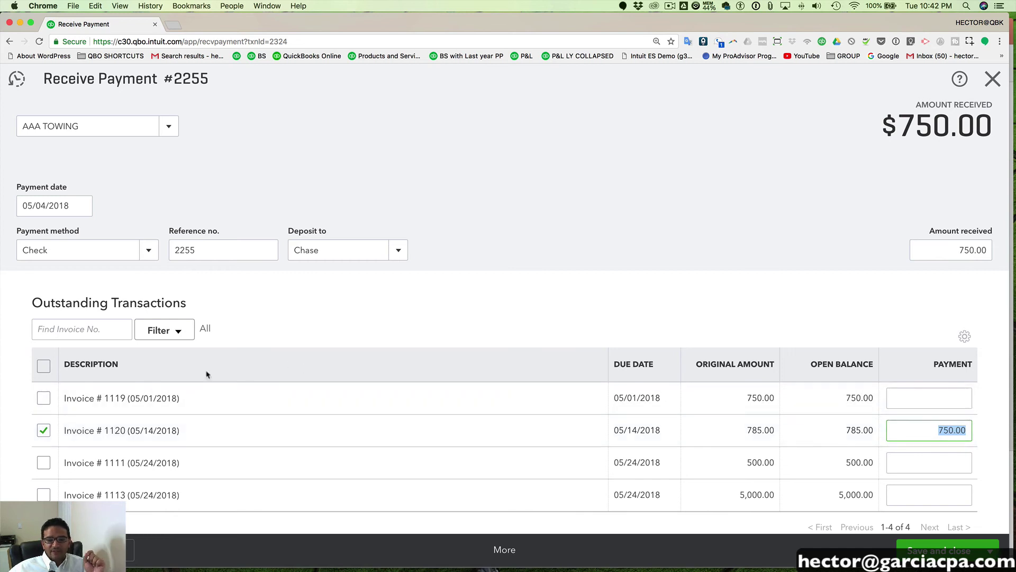
drag(136, 398, 102, 398)
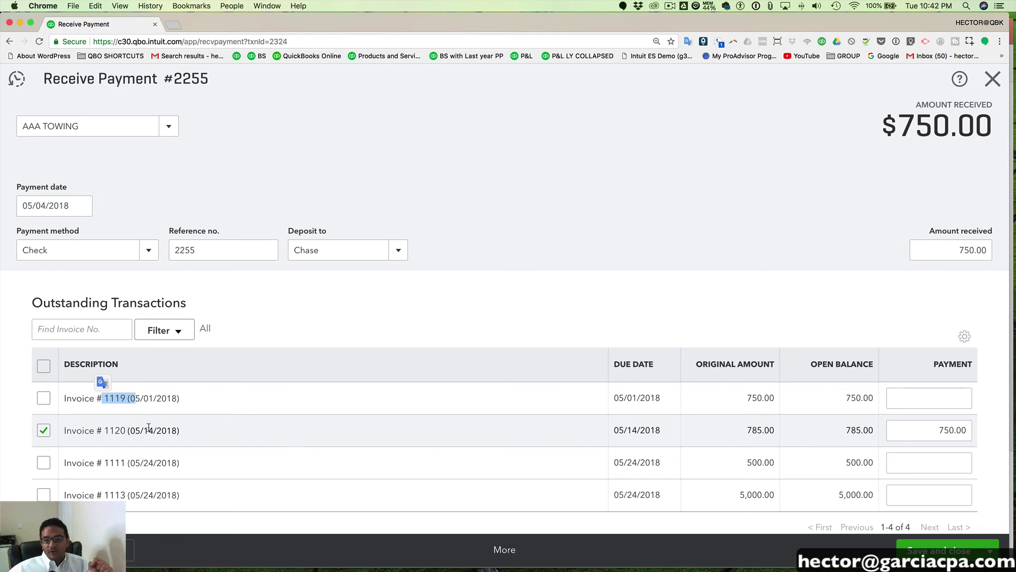
Enter "bounced check" as the payment's memo, and save and close the payment.
scroll(127, 407, down, 5)
click(67, 469)
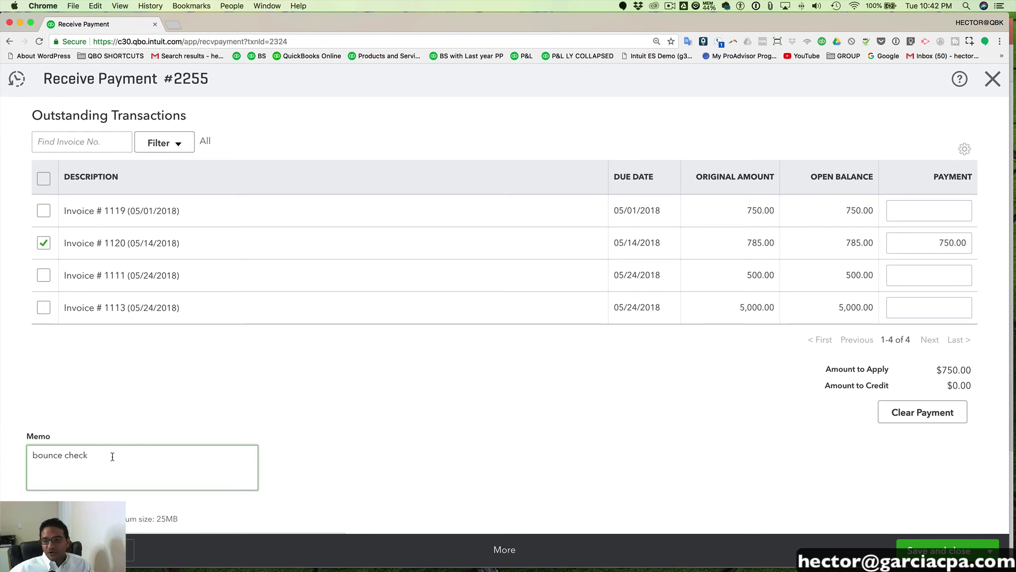
text(d)
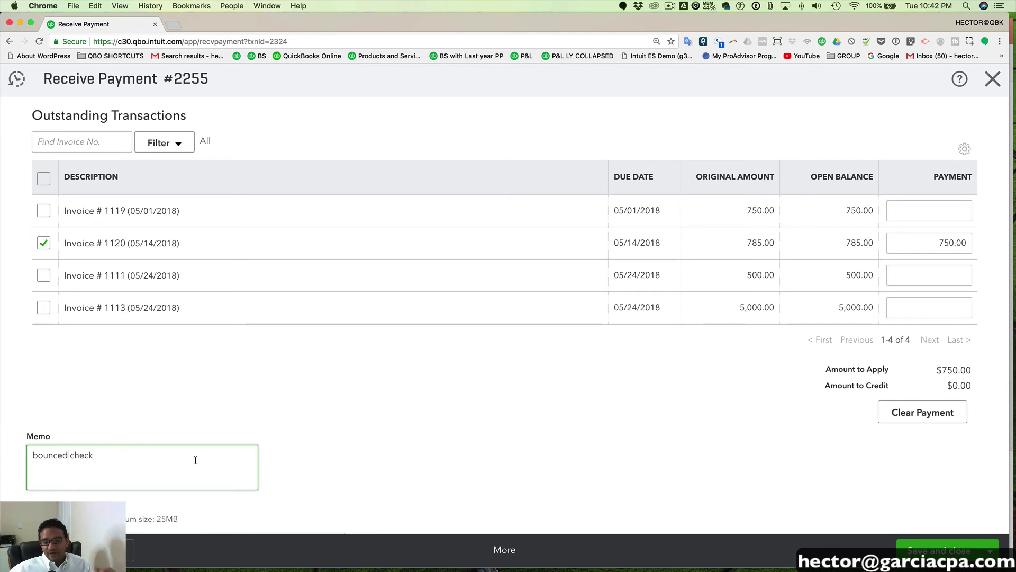
scroll(196, 461, down, 1)
scroll(106, 420, up, 3)
scroll(107, 420, up, 2)
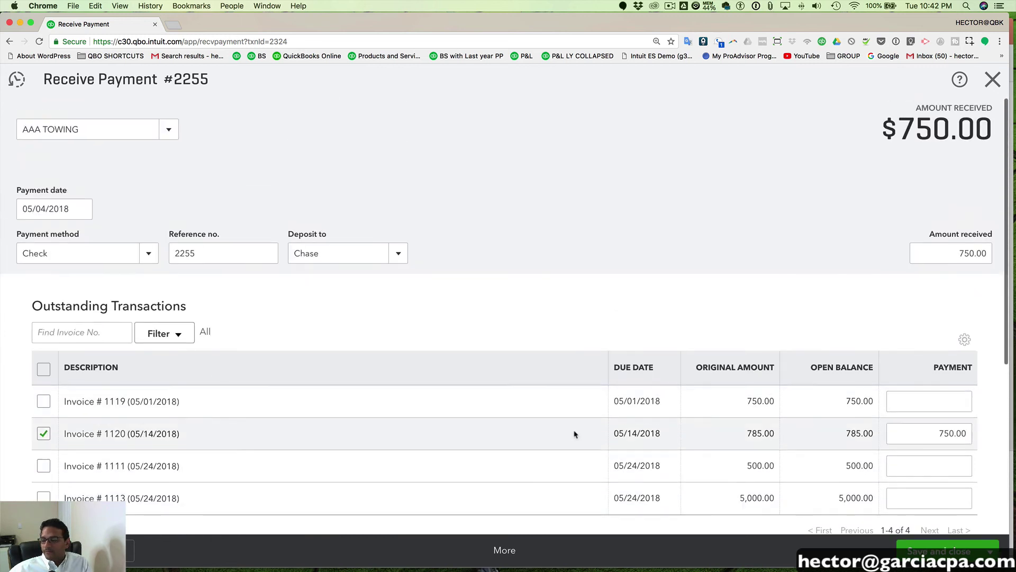
click(934, 547)
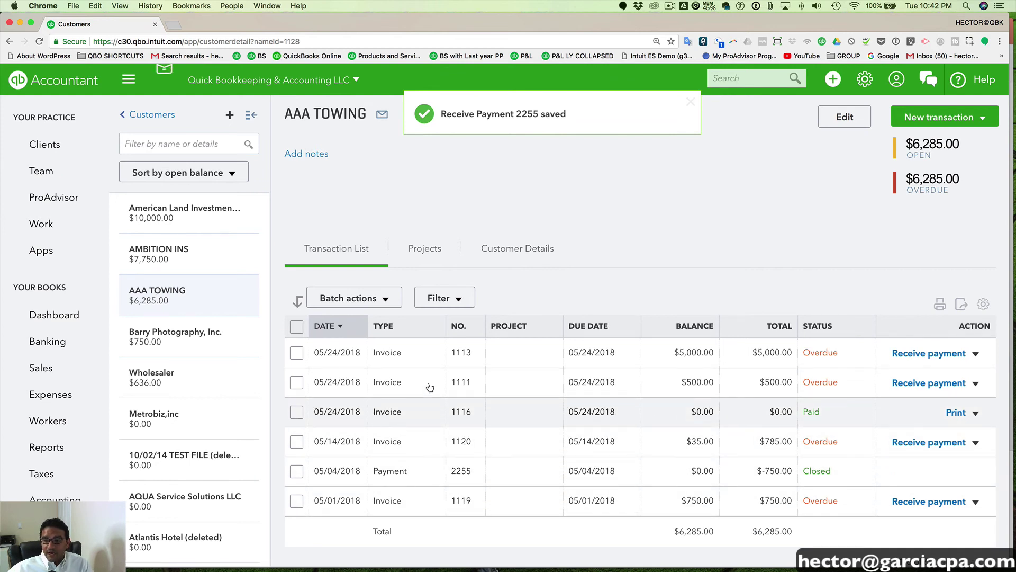
Review AAA TOWING's invoice 1119, close it, and open invoice 1120 to examine its balance and line items.
click(471, 505)
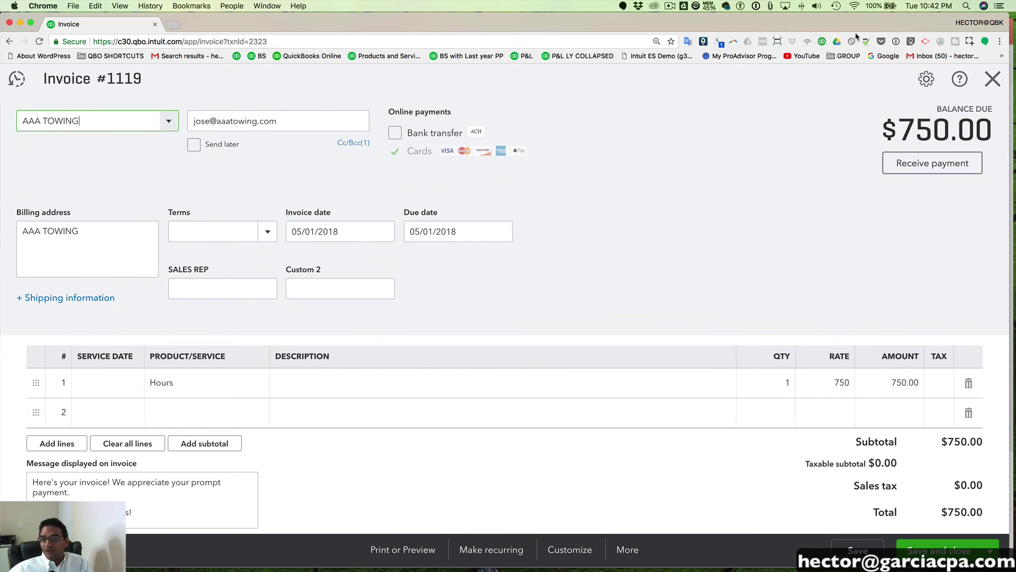
click(994, 79)
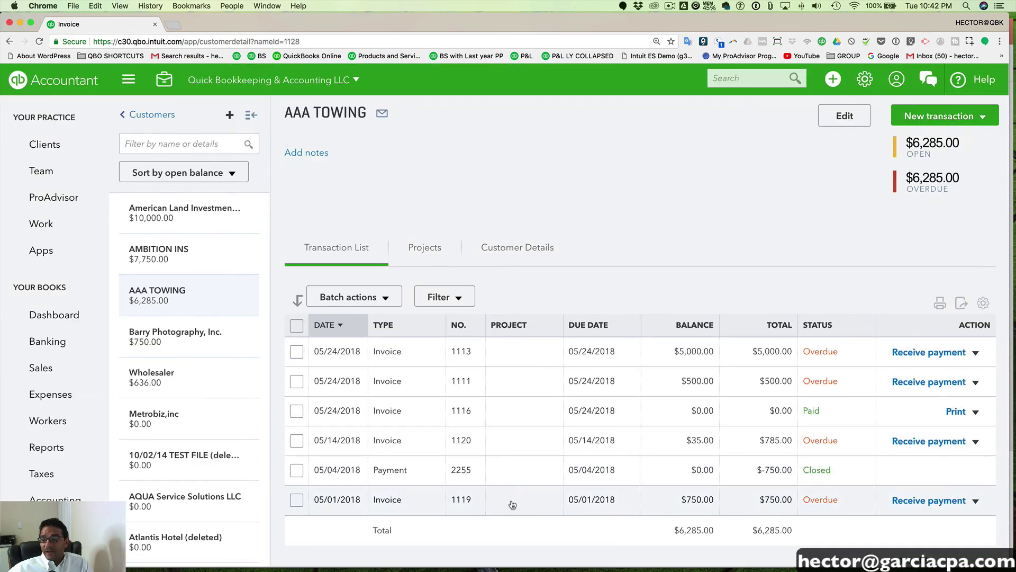
drag(685, 440, 711, 443)
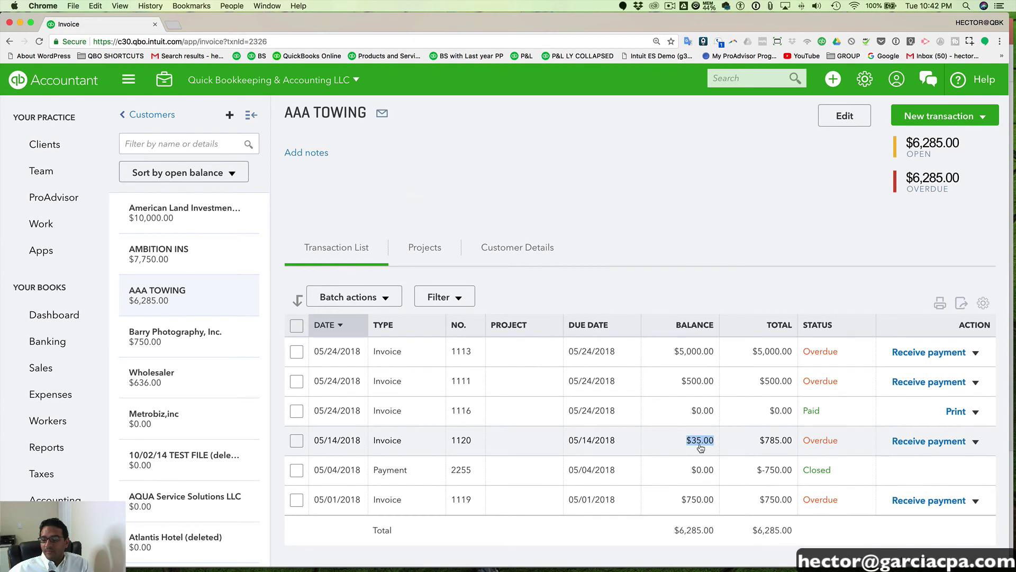
click(700, 443)
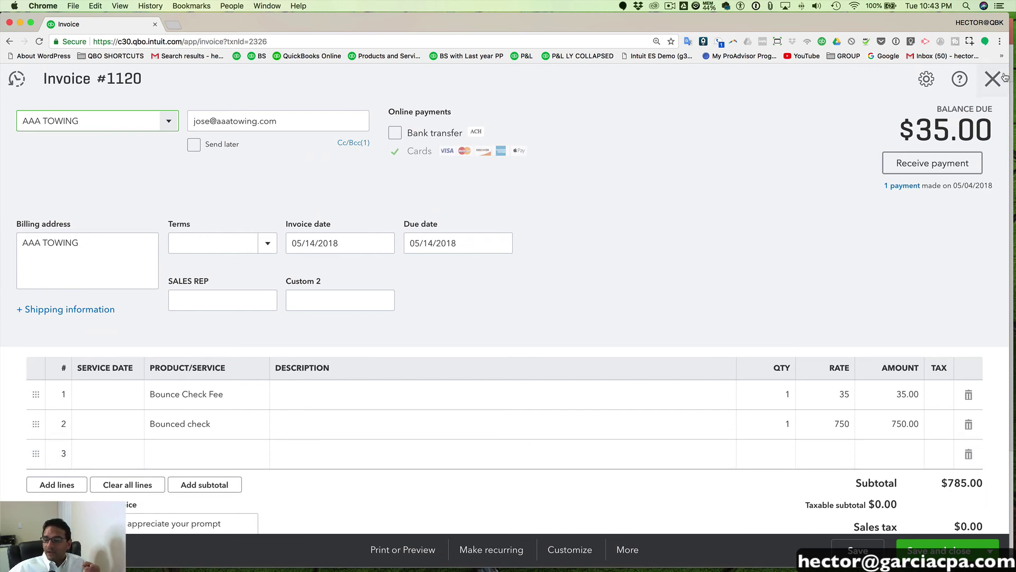
scroll(772, 281, down, 5)
scroll(772, 281, up, 5)
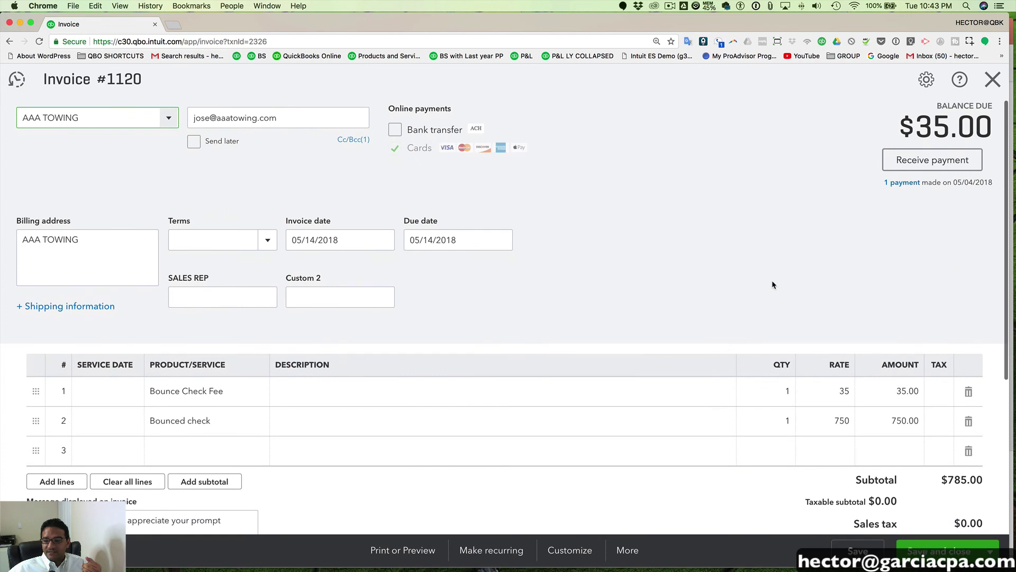
Preview the printed version of invoice 1120, examine the bounced check amount and balance due, and close the preview.
click(410, 555)
click(397, 483)
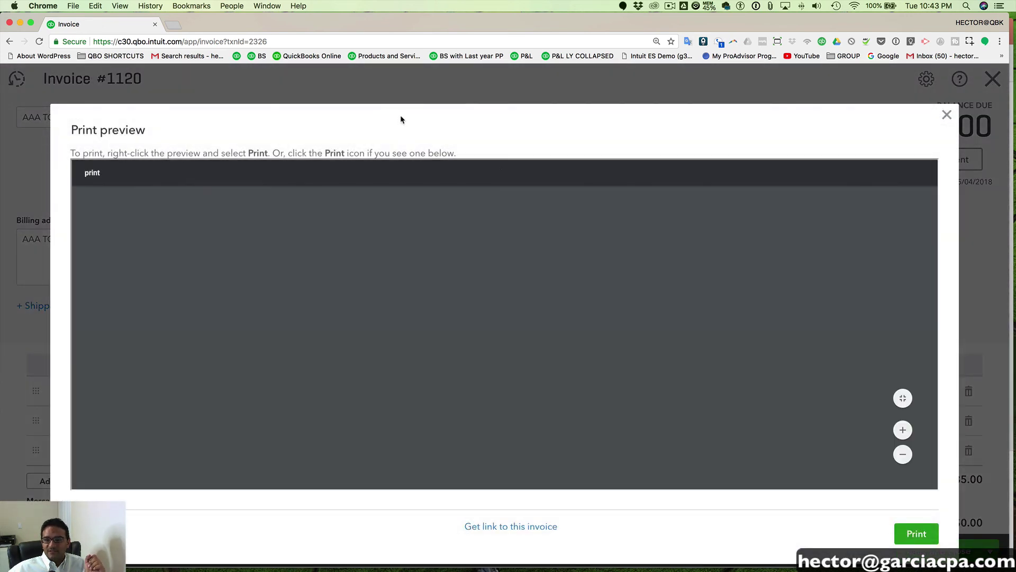
scroll(488, 389, down, 5)
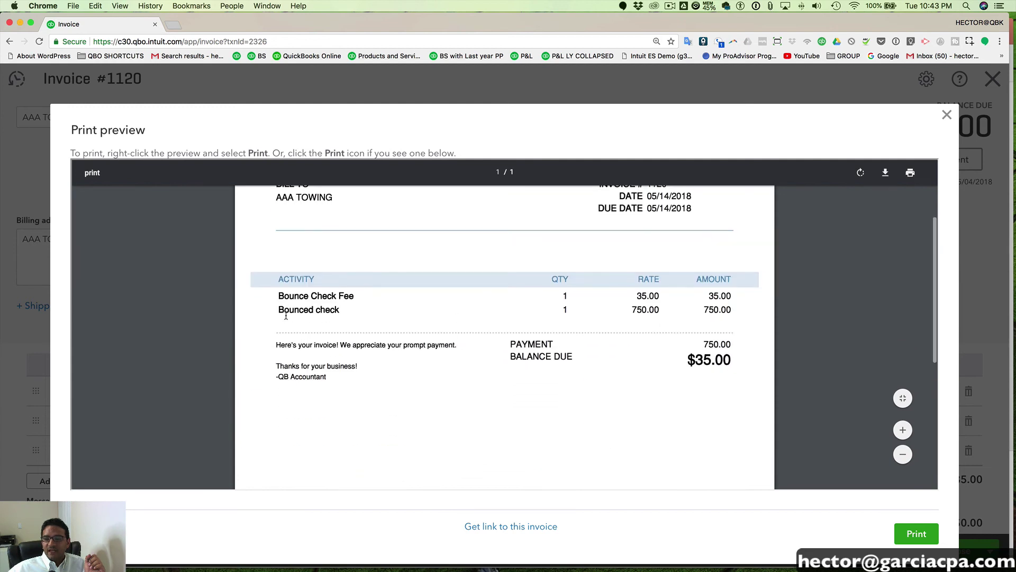
drag(627, 310, 740, 314)
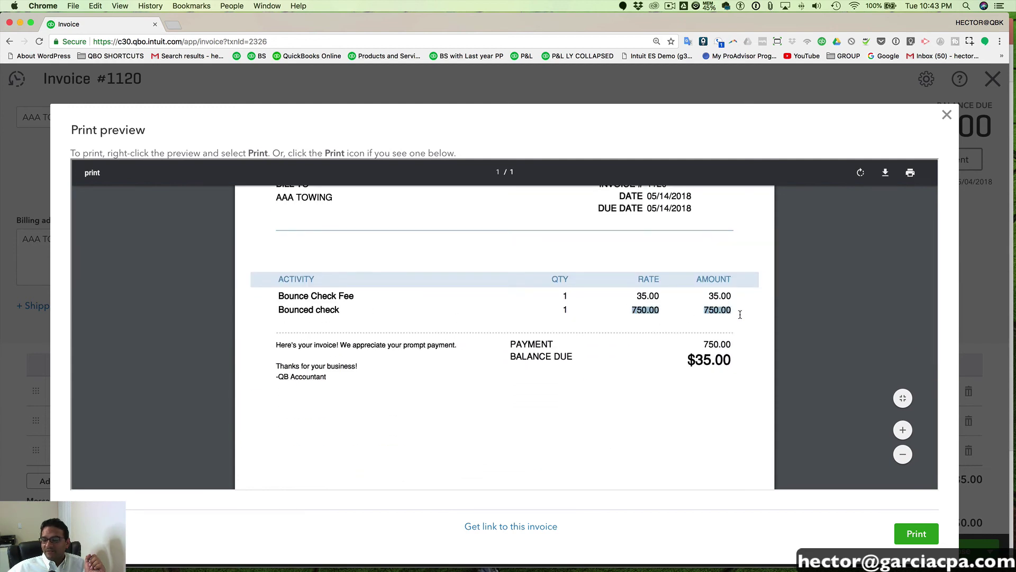
drag(687, 360, 738, 362)
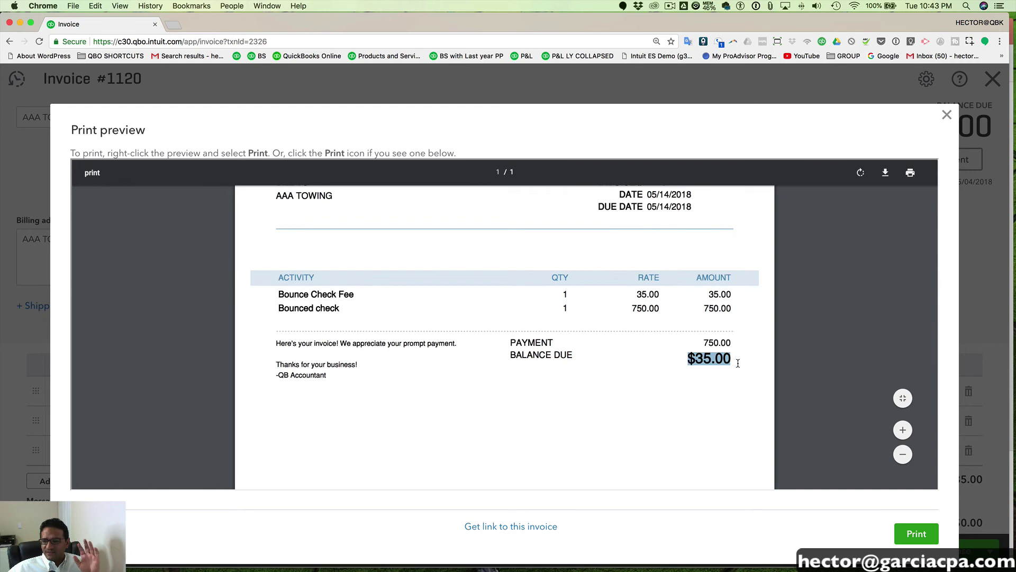
scroll(723, 358, up, 4)
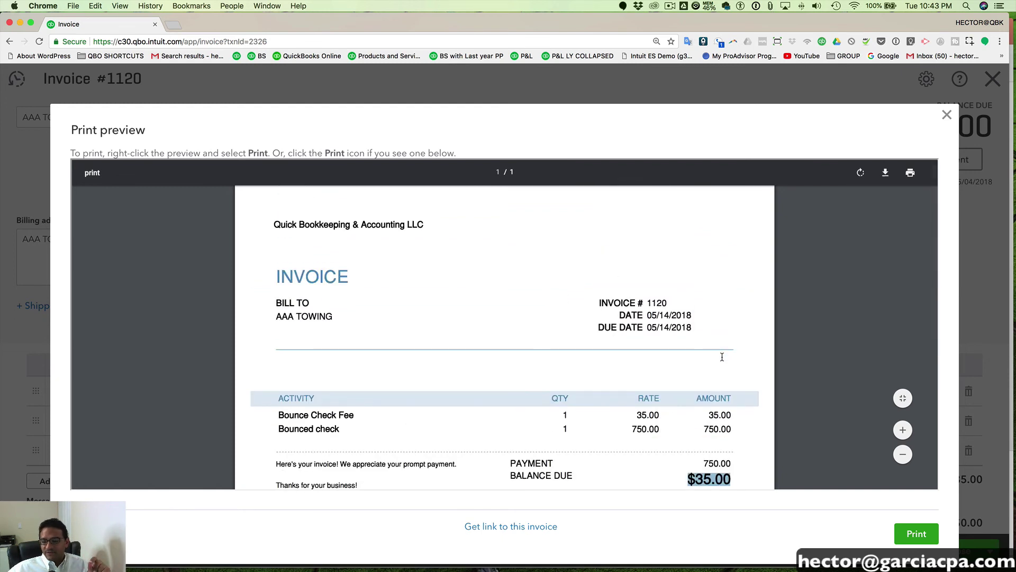
click(716, 373)
drag(686, 439, 732, 438)
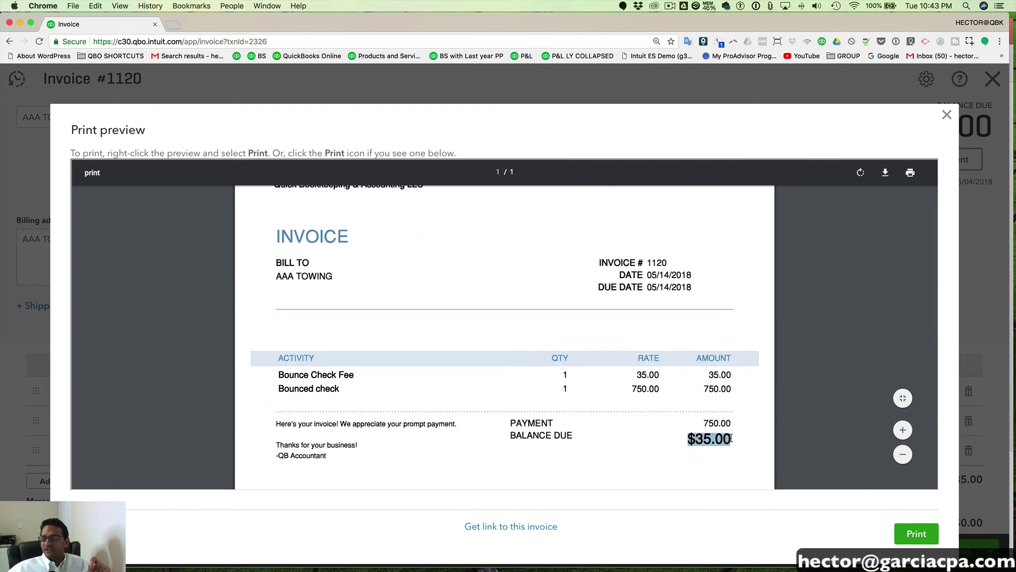
click(947, 115)
Enter "Check 2255" as the description of the Bounced check line on invoice 1120.
click(319, 425)
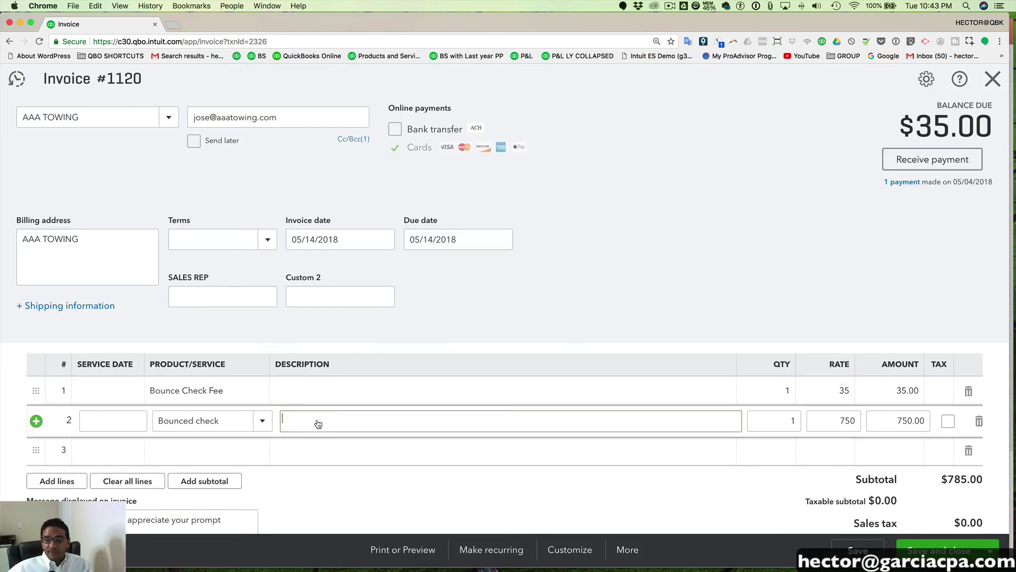
text(Check 22)
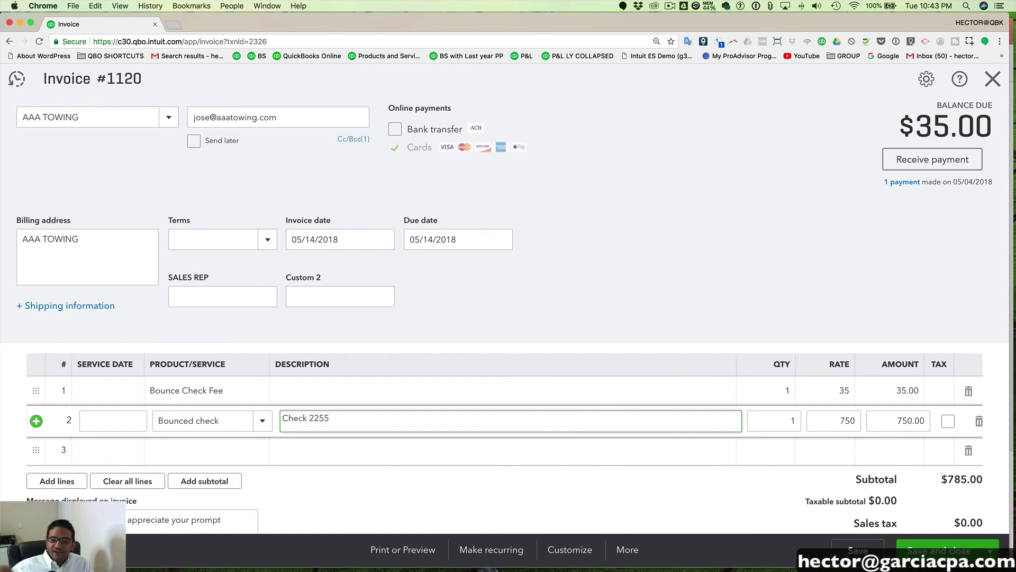
text(55)
drag(336, 421, 265, 418)
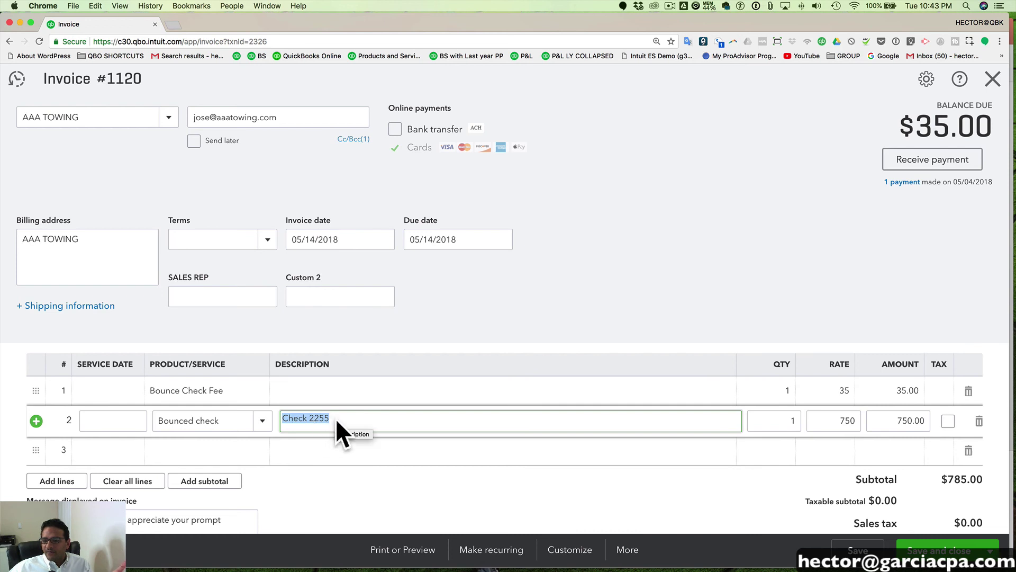
Check the new line description in invoice 1120's print preview, and save and close the invoice.
click(404, 551)
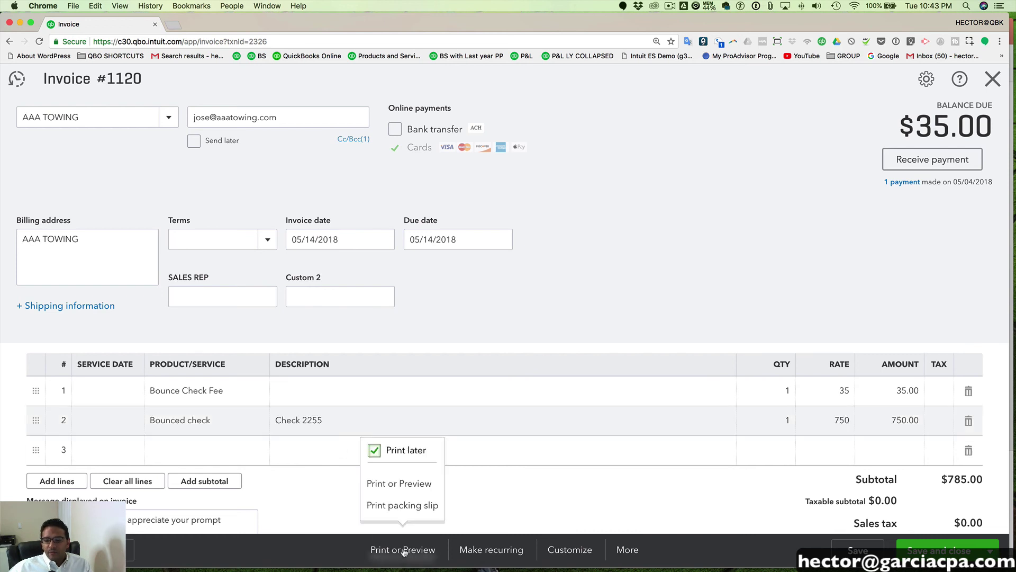
click(400, 483)
click(645, 347)
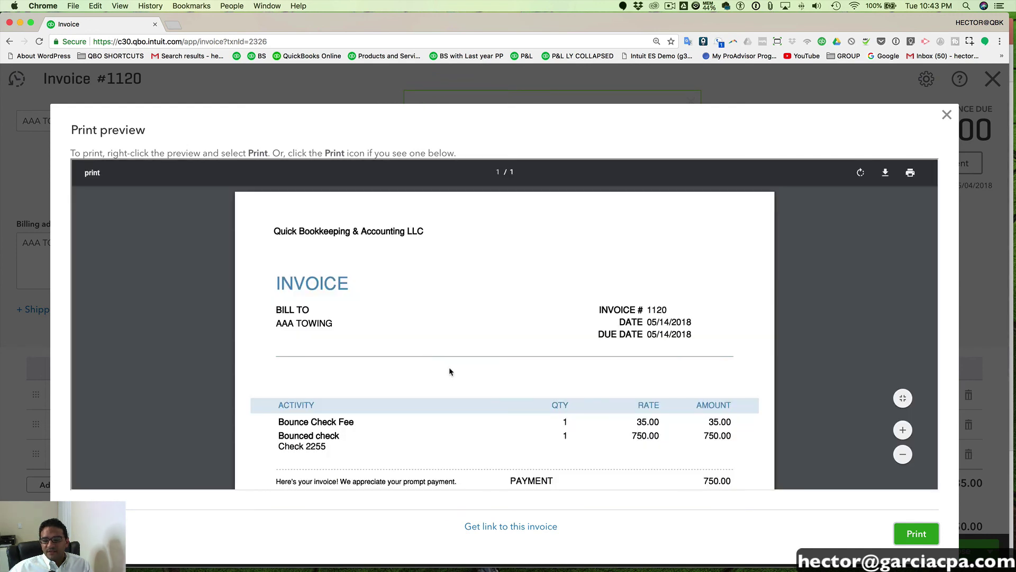
scroll(448, 366, down, 2)
drag(277, 378, 340, 383)
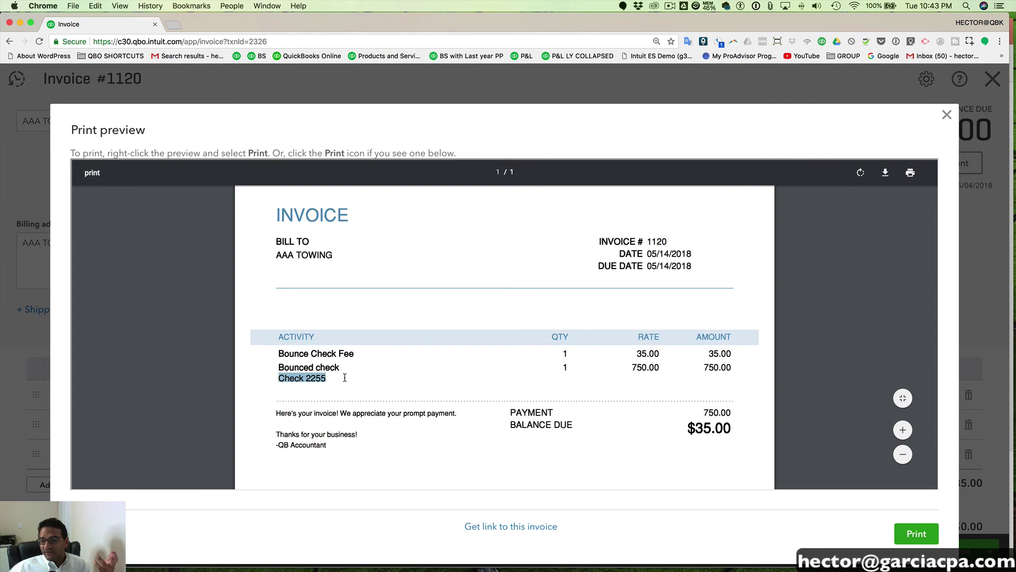
click(946, 114)
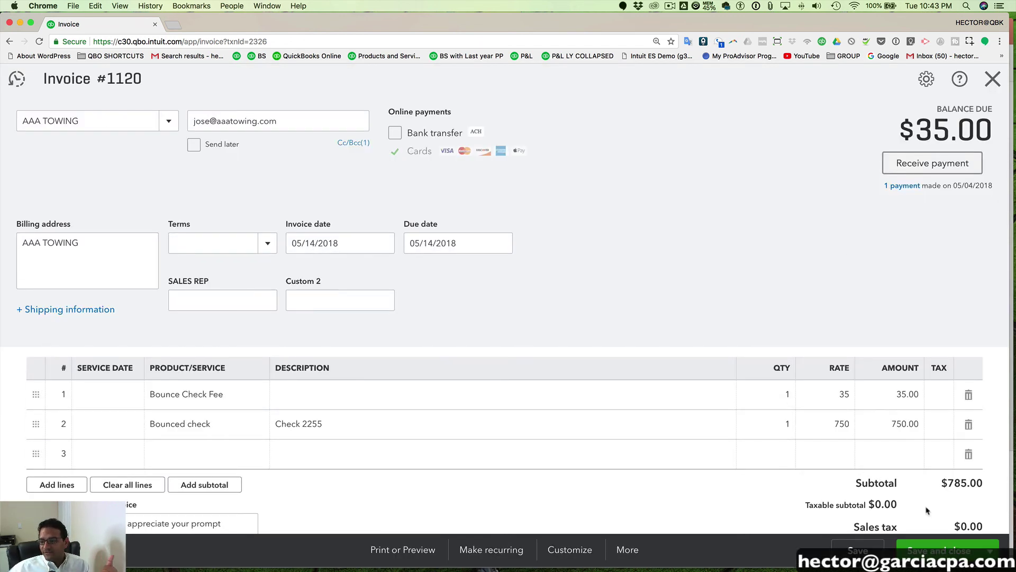
click(940, 551)
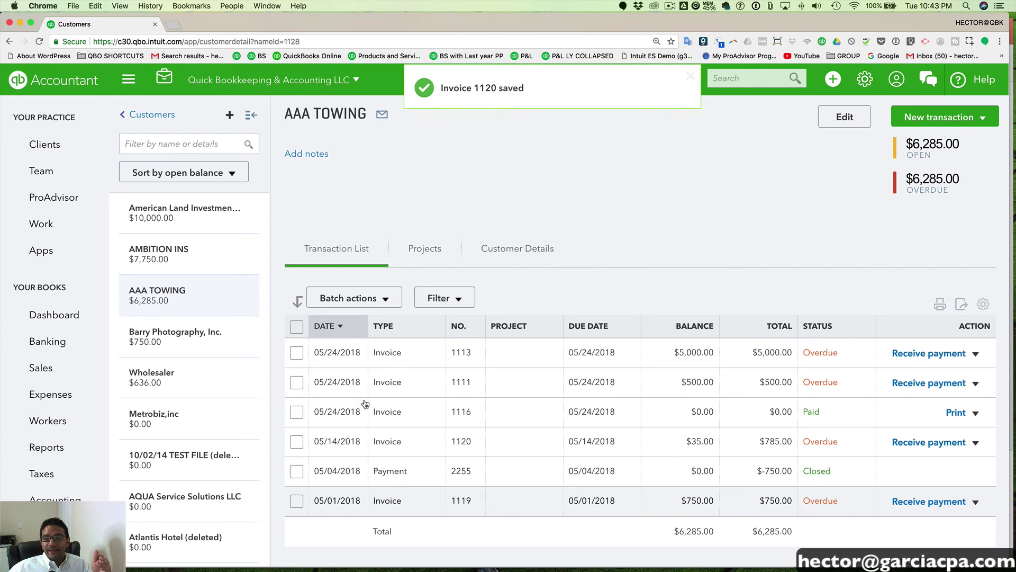
Open the Chase register from the Chart of Accounts and examine its entries and ending balance.
click(865, 79)
click(438, 222)
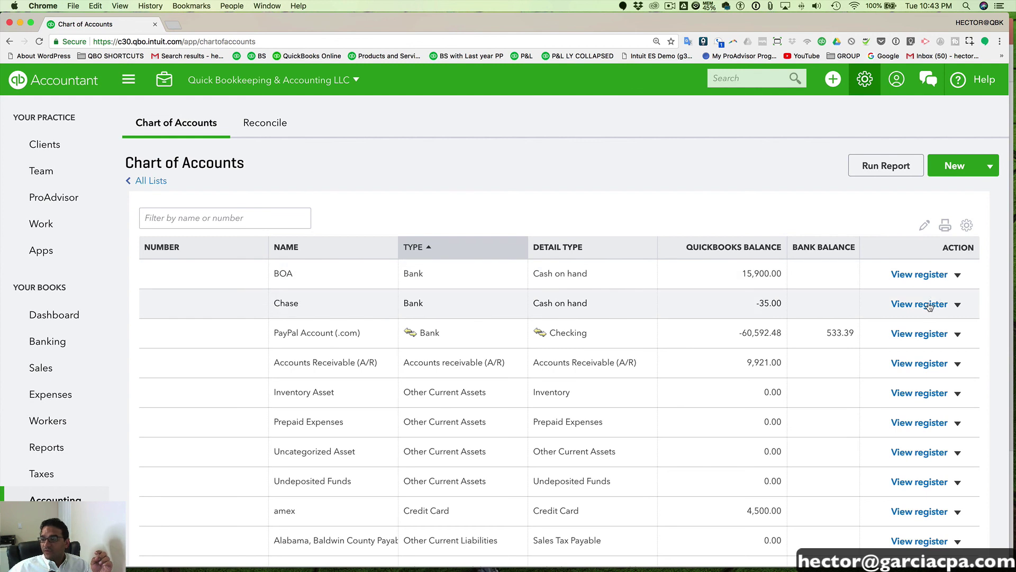
click(933, 306)
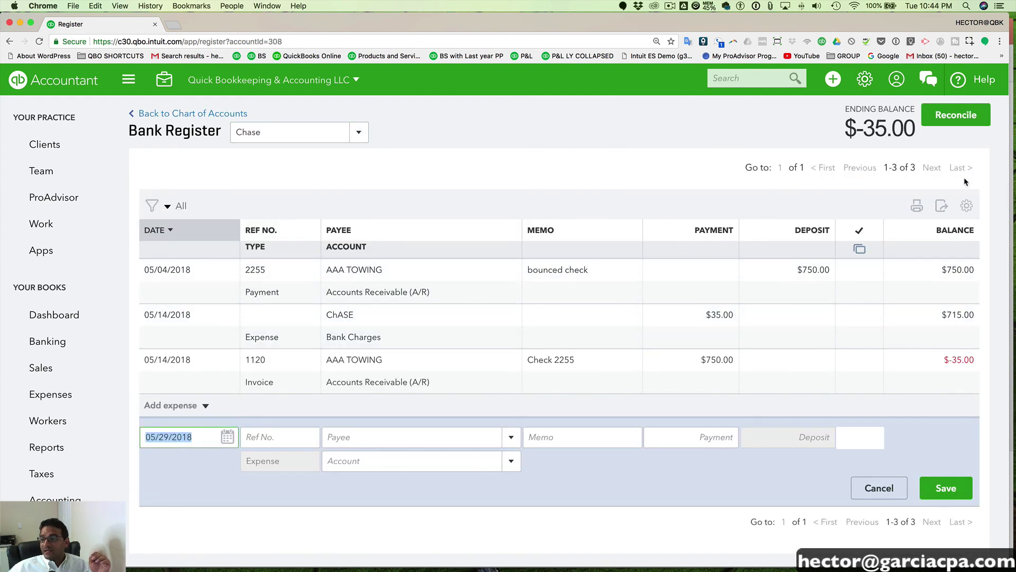
drag(861, 132, 910, 133)
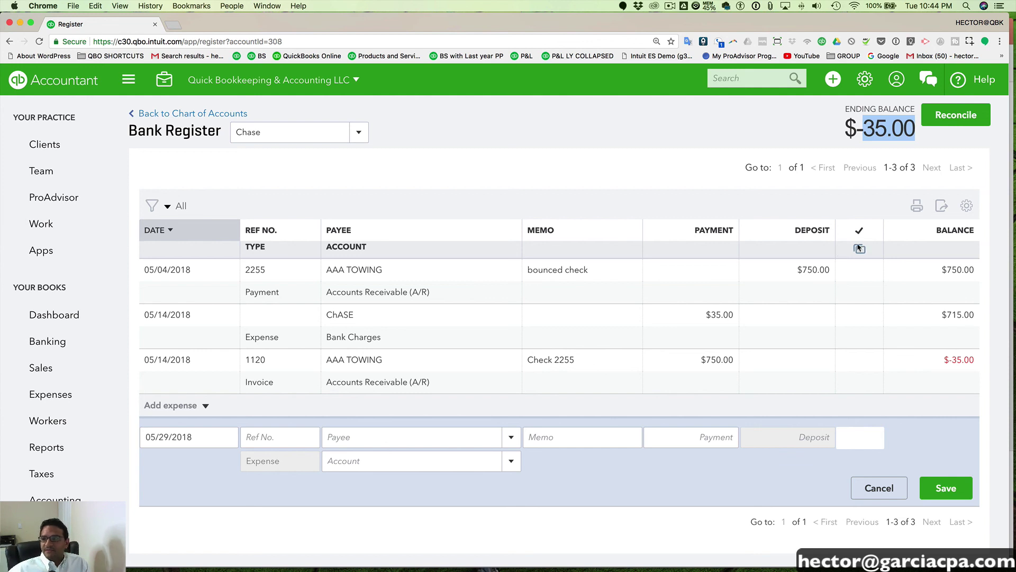
Start a new received payment dated 05/17/2018 with payment method Check and reference number 5545.
click(834, 80)
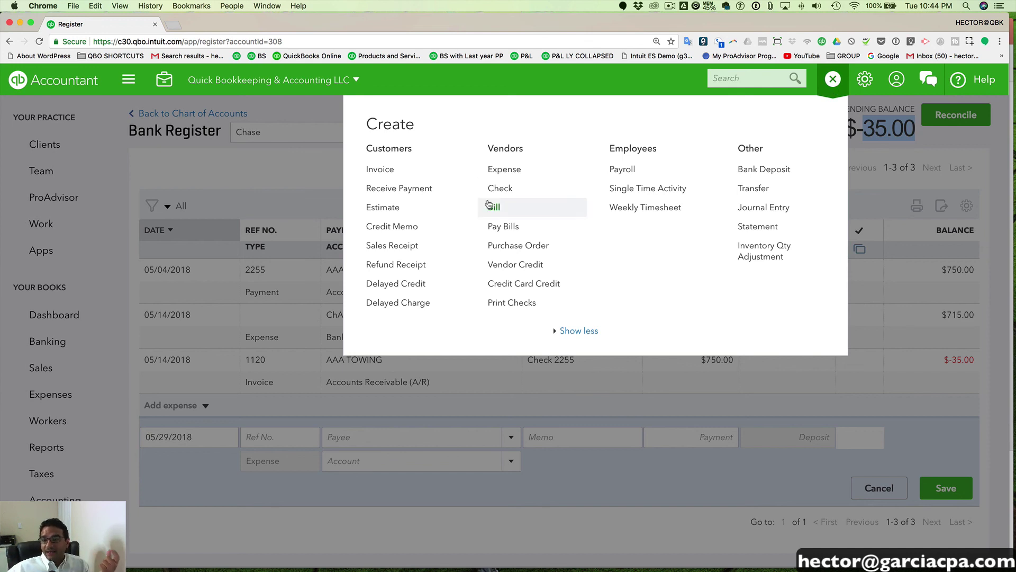
click(414, 191)
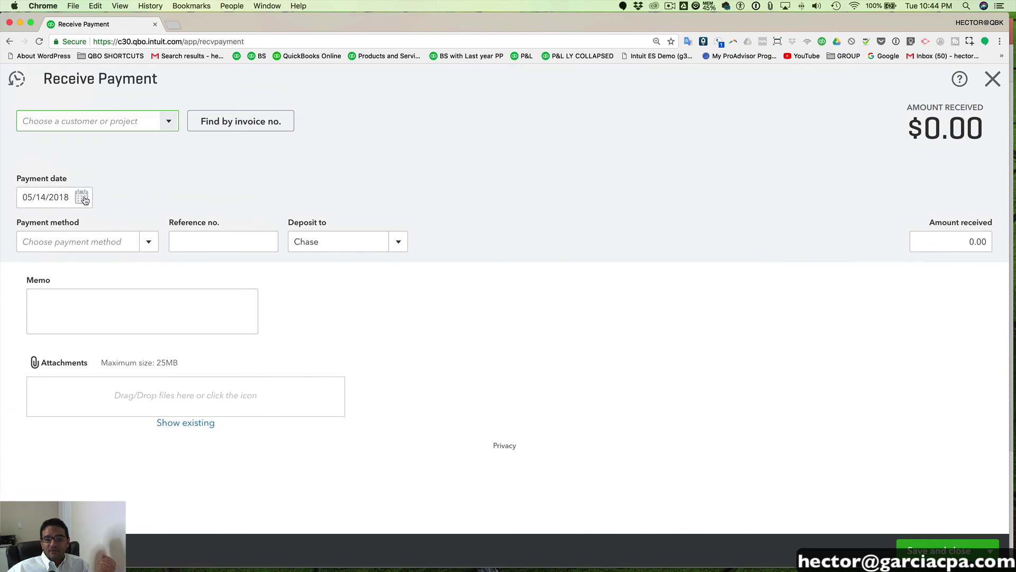
click(82, 197)
click(117, 319)
click(130, 243)
click(68, 307)
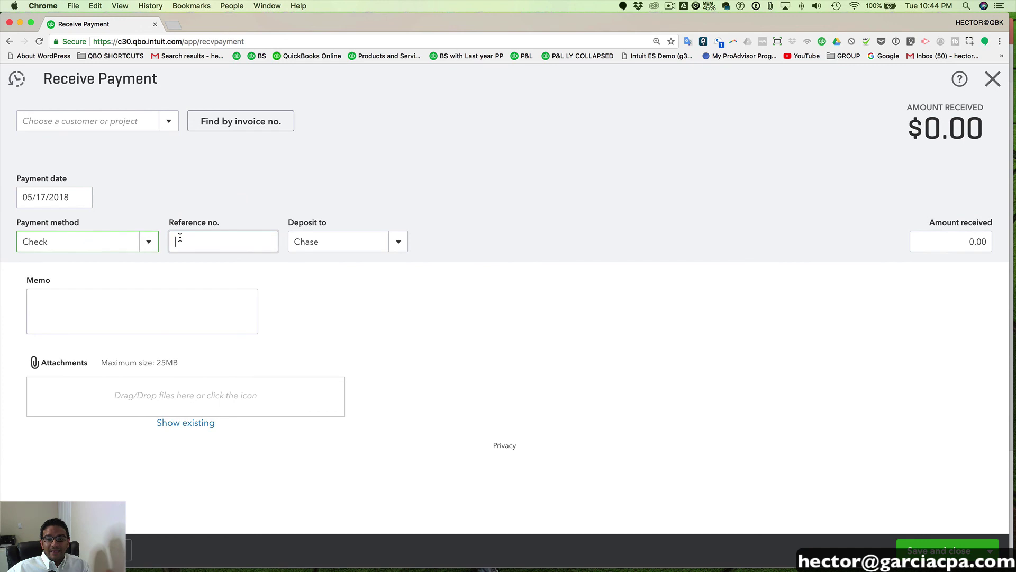
text(5846)
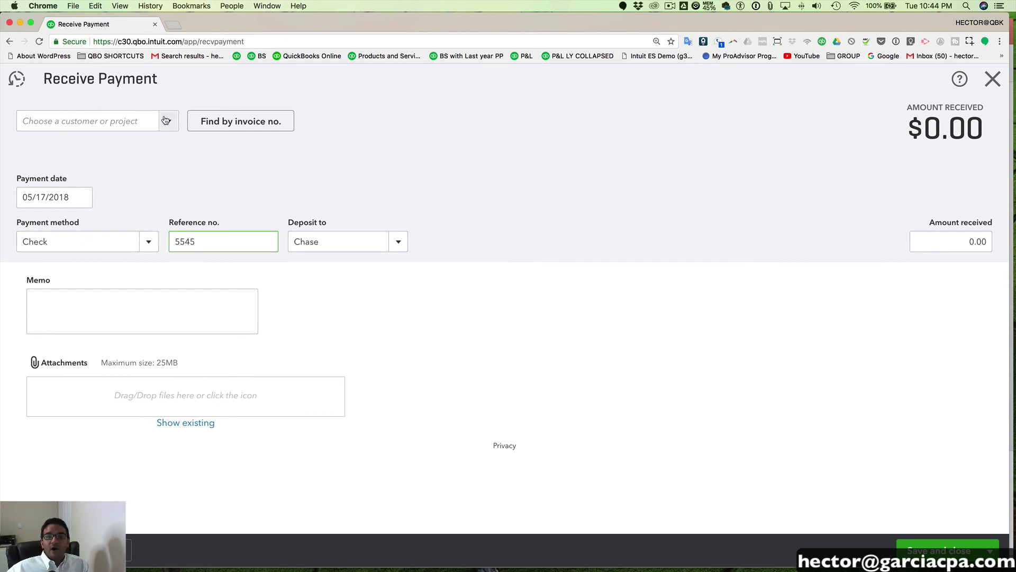
Choose AAA TOWING as the payment's customer and set the amount received to 785.
click(168, 122)
click(56, 268)
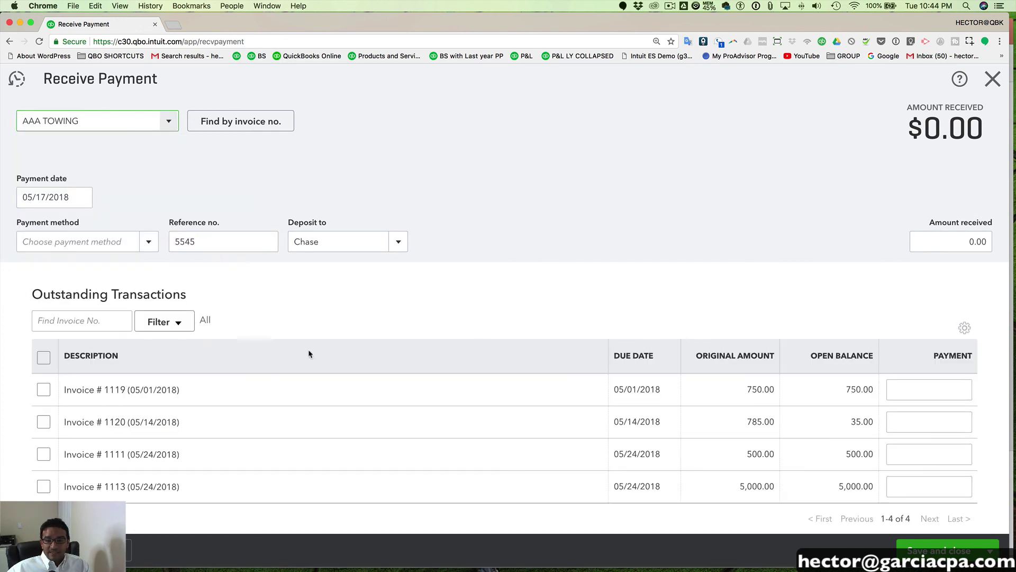
click(980, 241)
text(785)
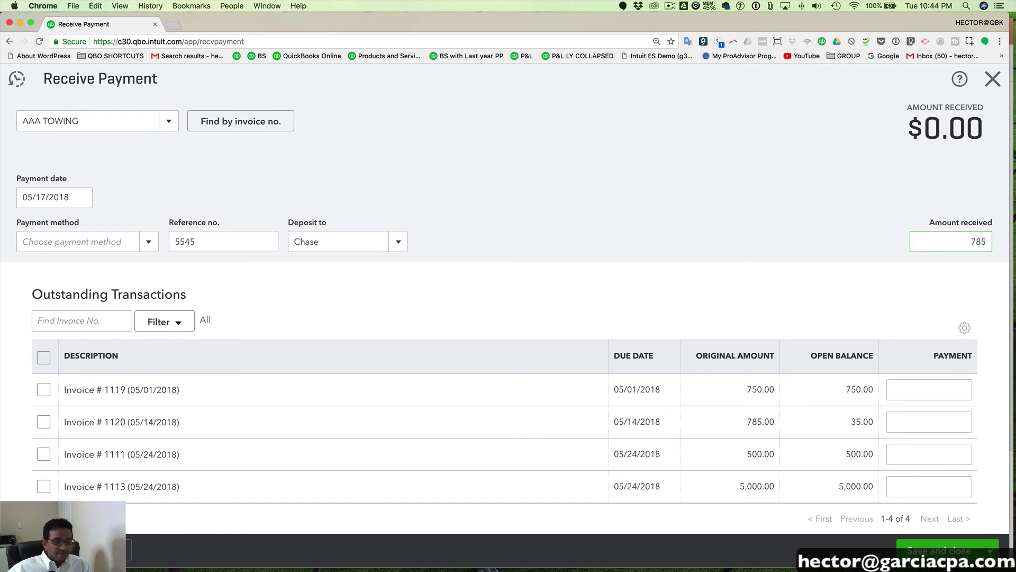
key(Tab)
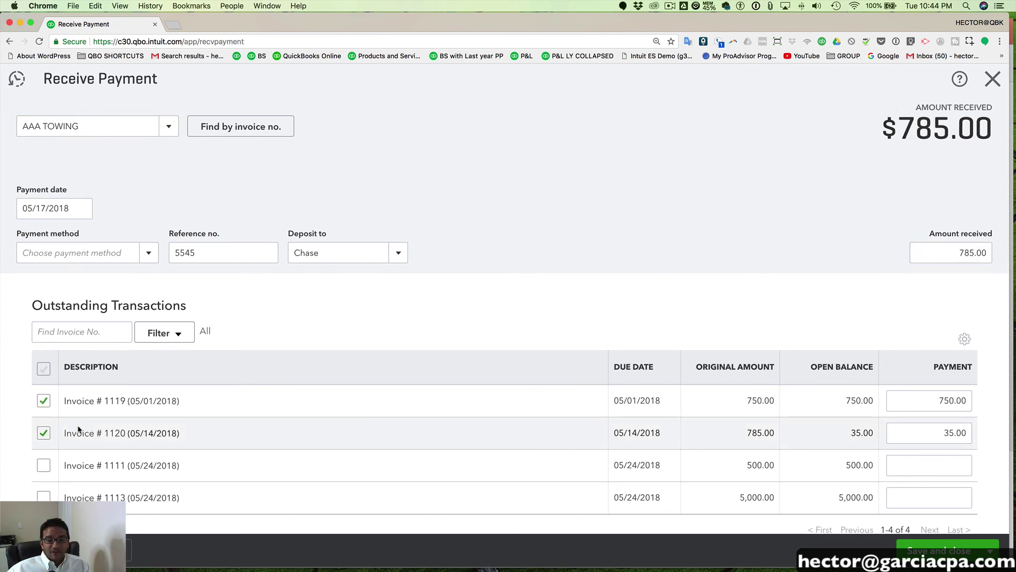
Check how the payment is applied to invoices 1119 and 1120, and save and close it.
drag(747, 401, 774, 400)
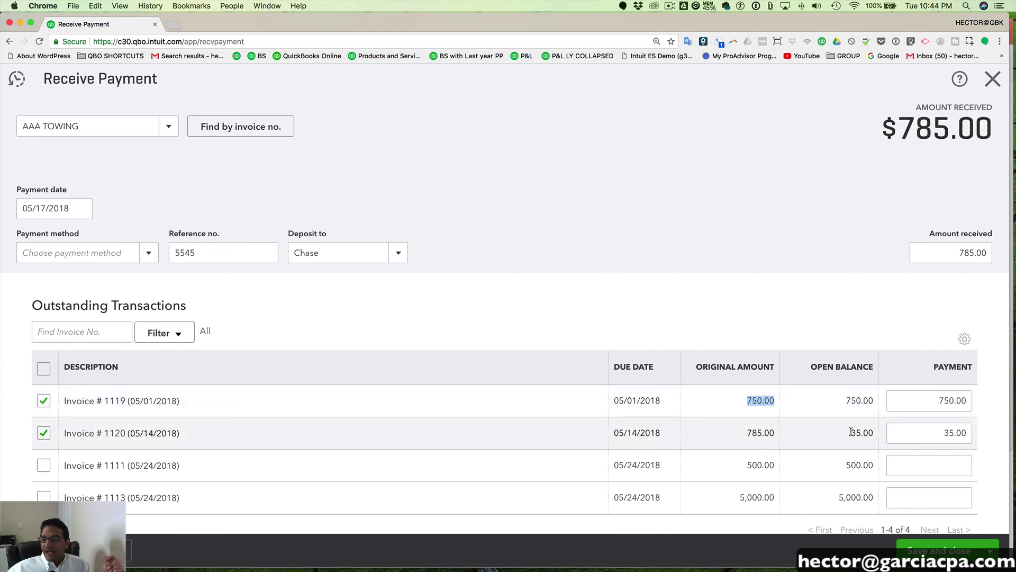
drag(850, 433, 885, 435)
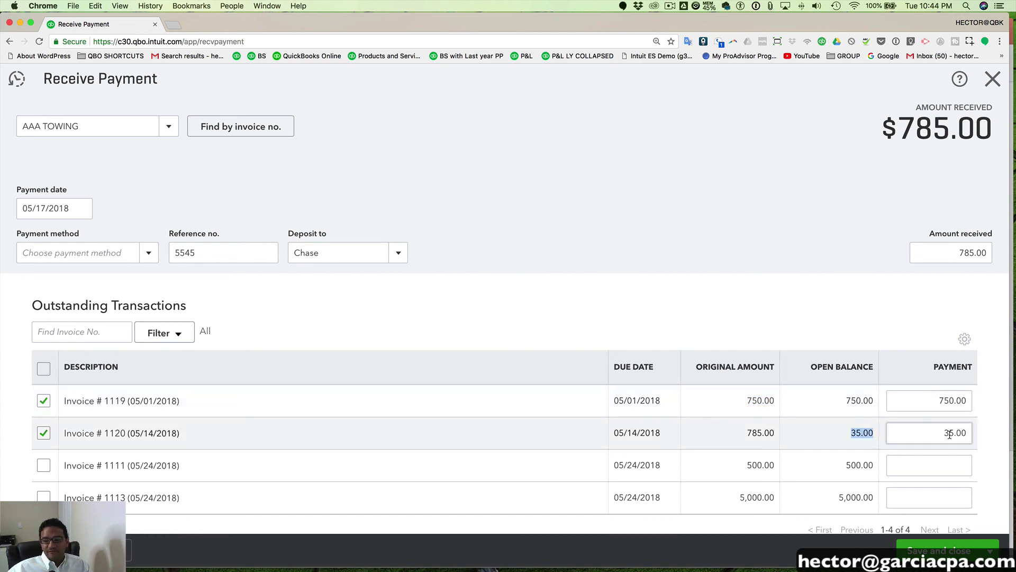
scroll(930, 433, up, 2)
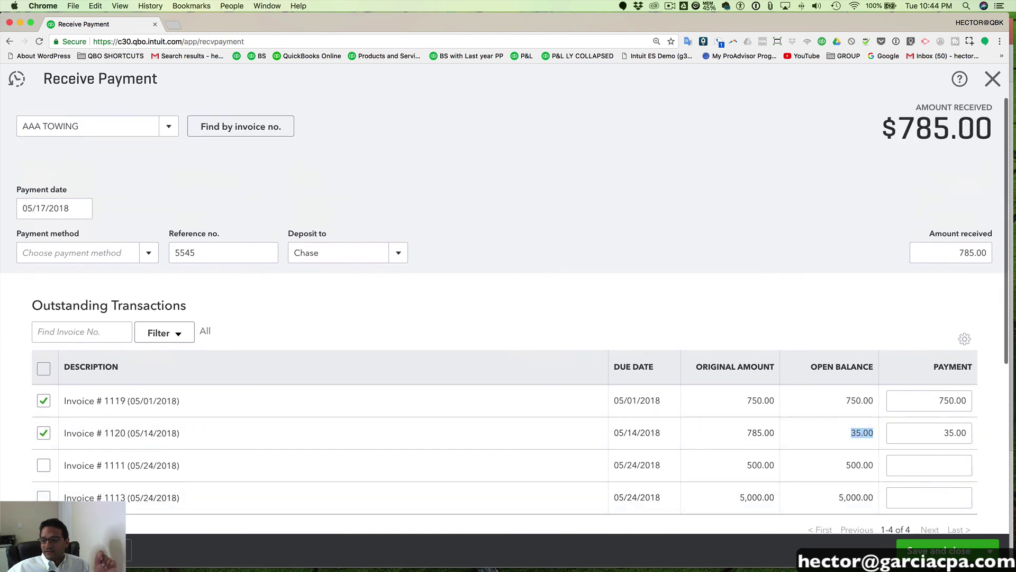
click(943, 544)
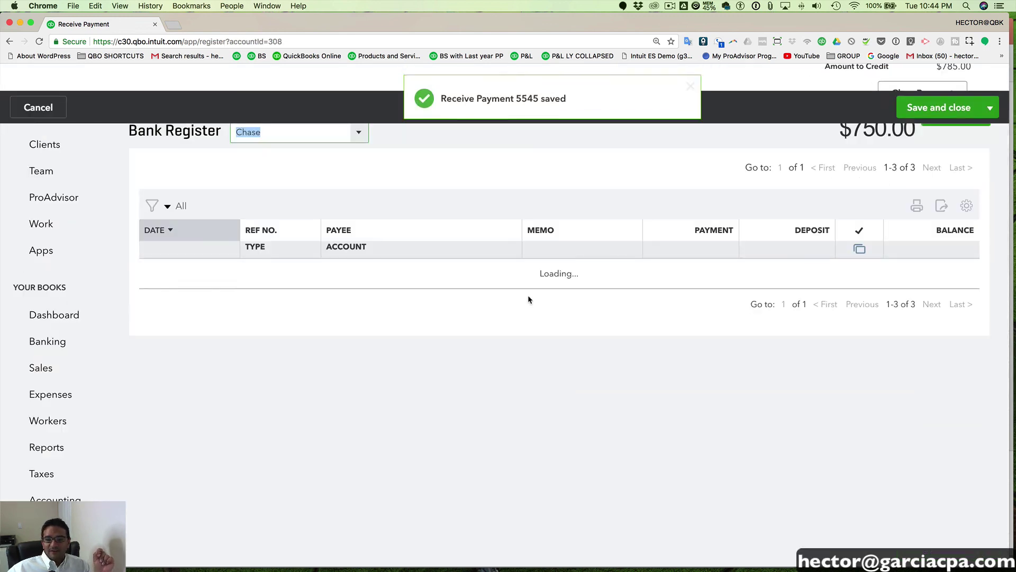